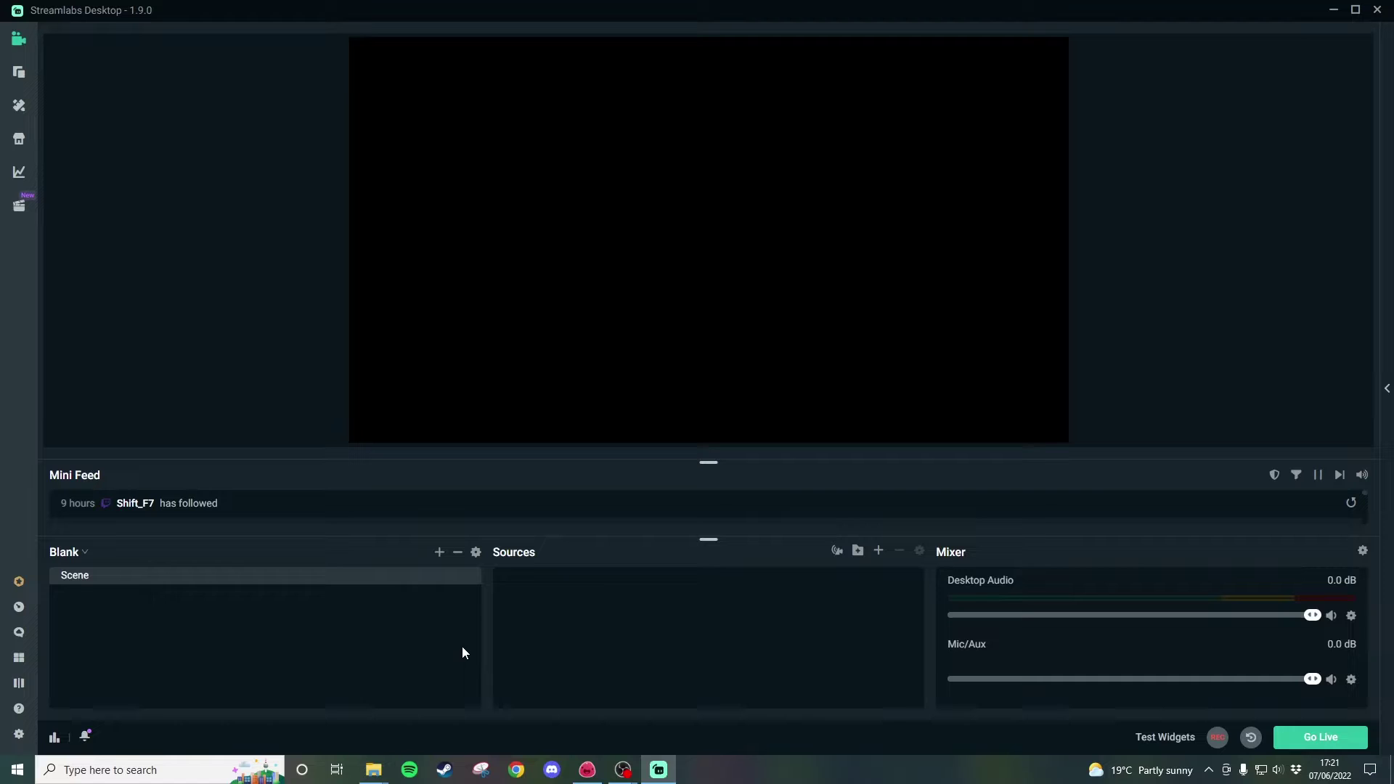
Step: Drag Webcam 16-9.webm from the Finals folder onto the Streamlabs preview as a new source
mouse_move(373, 770)
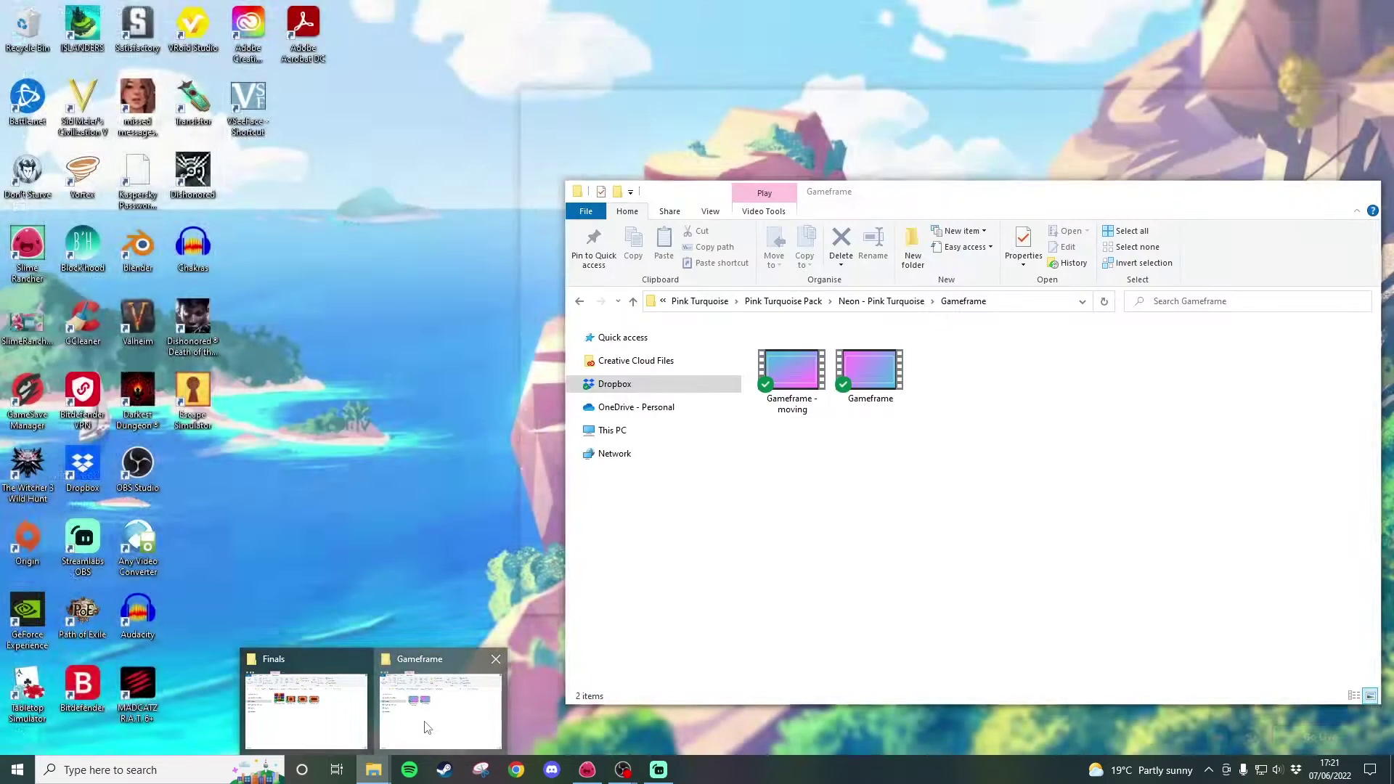
left_click(439, 704)
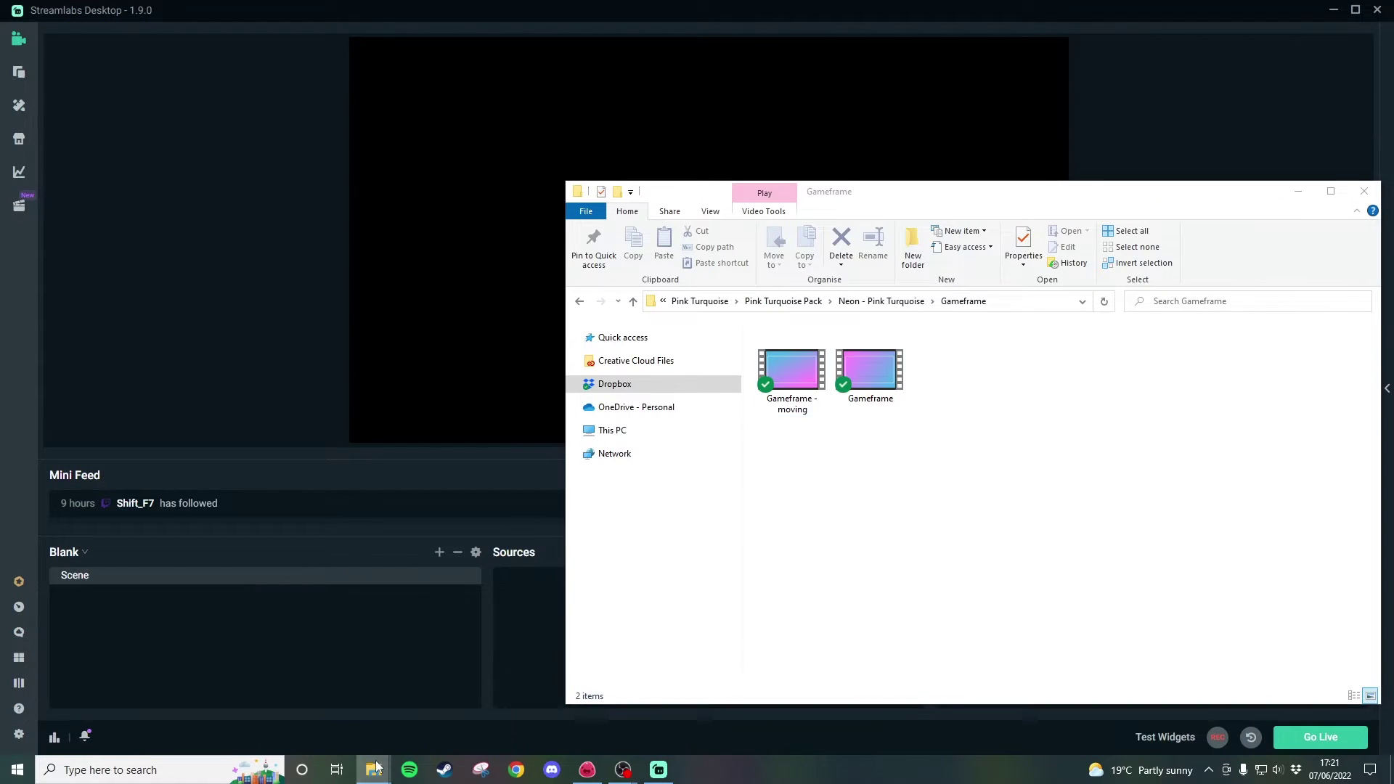
mouse_move(373, 770)
left_click(305, 704)
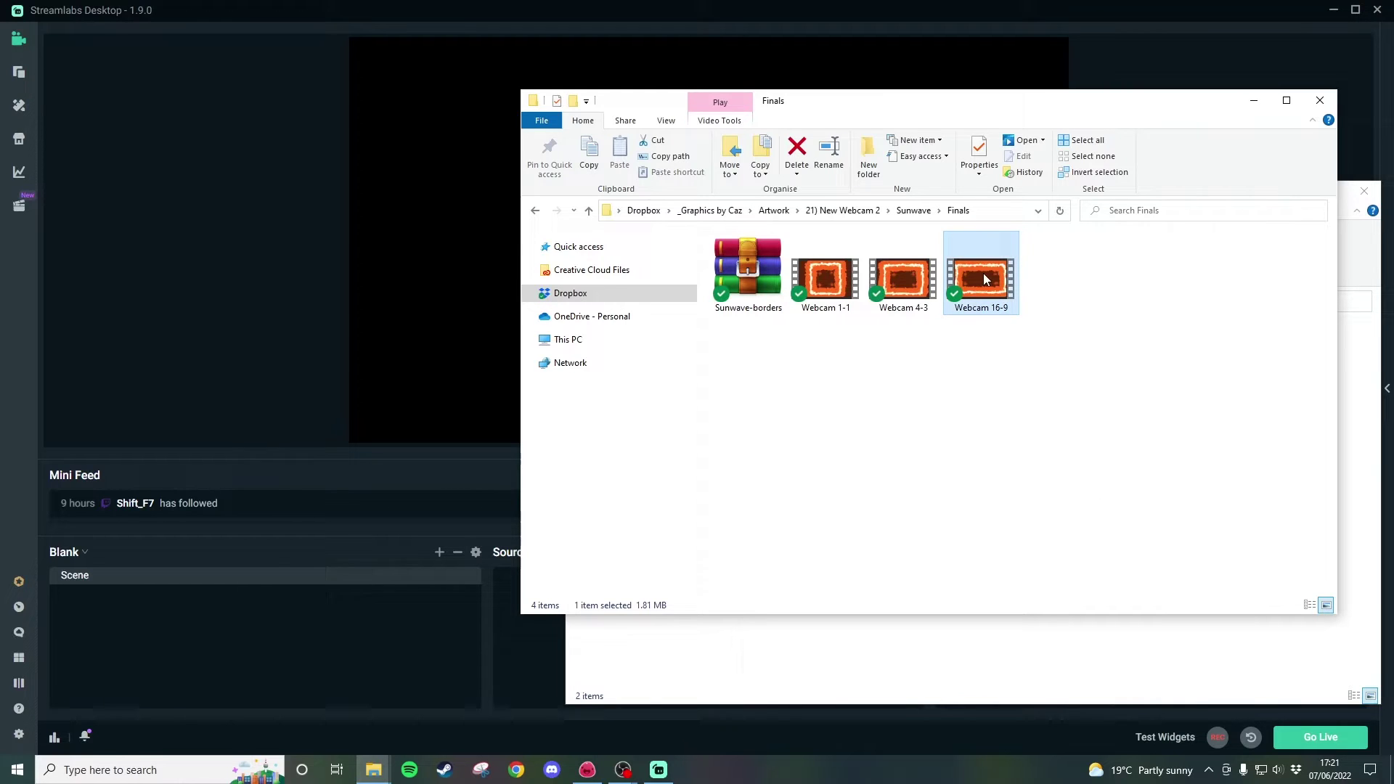
left_click_drag(982, 286, 479, 412)
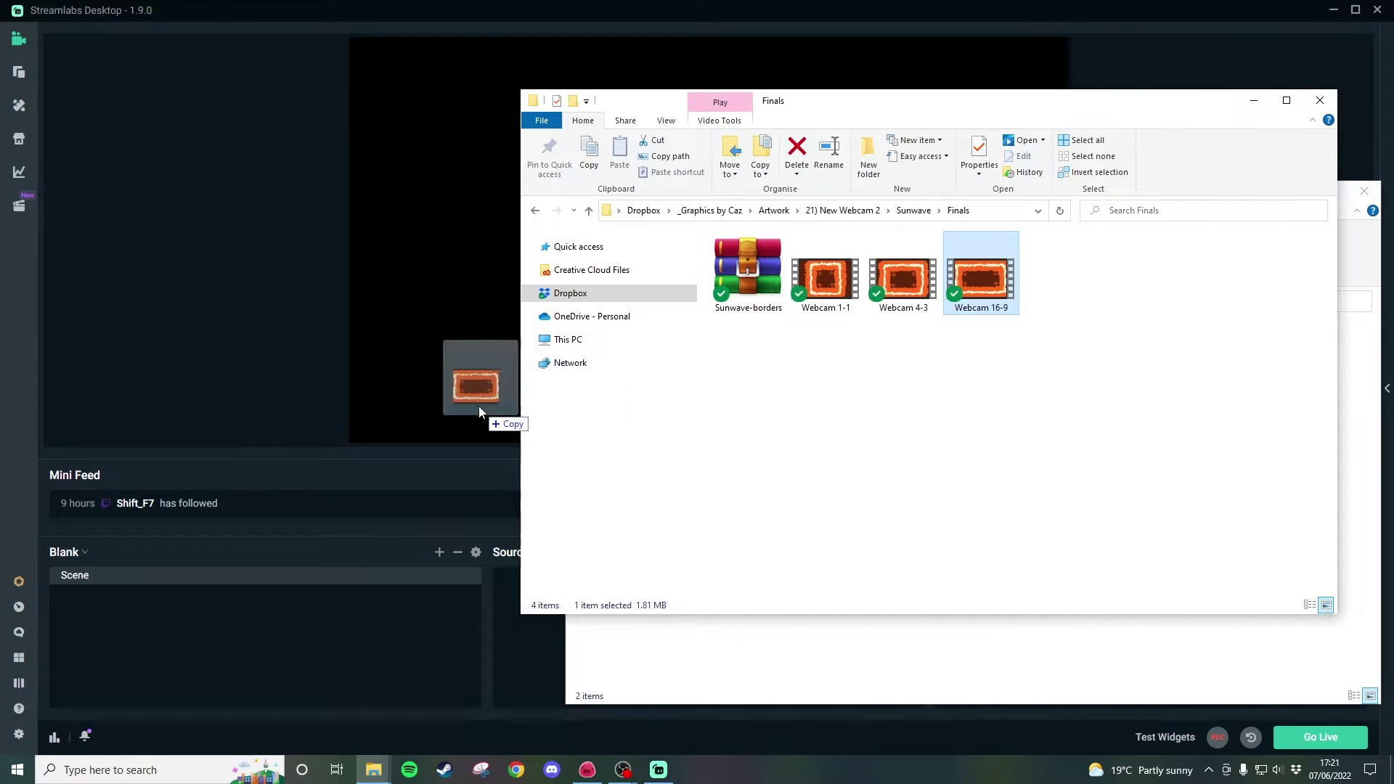
left_click_drag(425, 321, 447, 418)
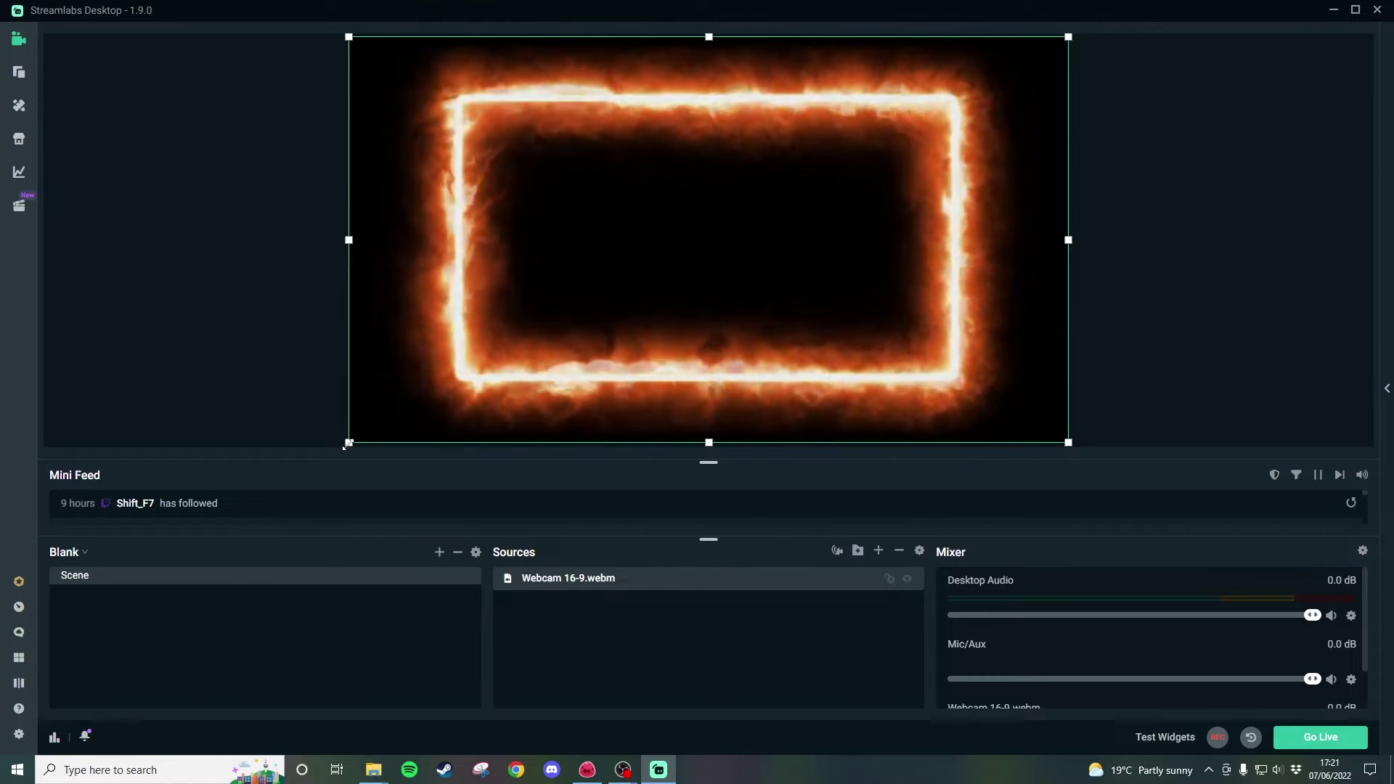
Step: Shrink the Webcam 16-9 fire frame and nudge it into the preview's top-right corner
left_click_drag(349, 441, 792, 186)
left_click(1170, 286)
left_click_drag(929, 153, 990, 183)
left_click(1151, 275)
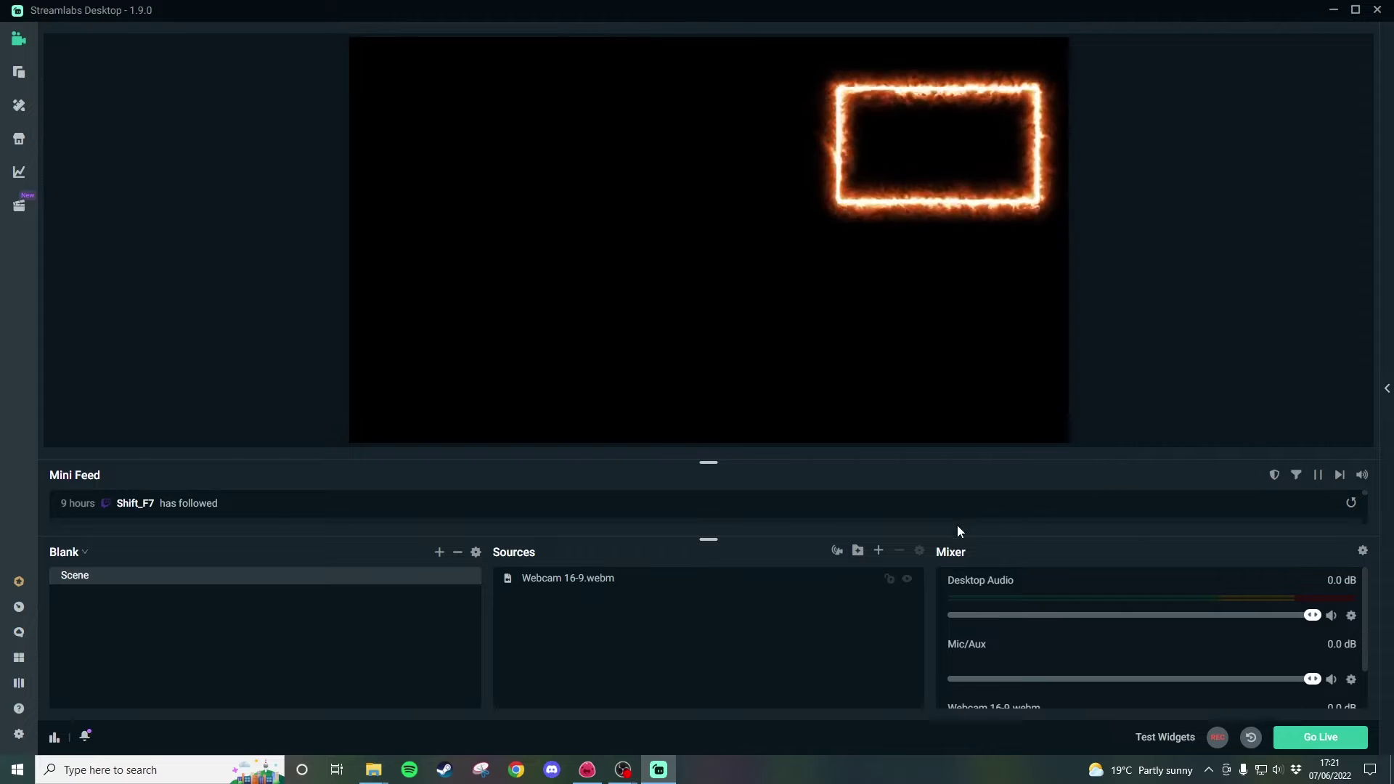
Step: Add a Video Capture Device webcam source with the default name and a custom 1280x720 resolution
left_click(879, 552)
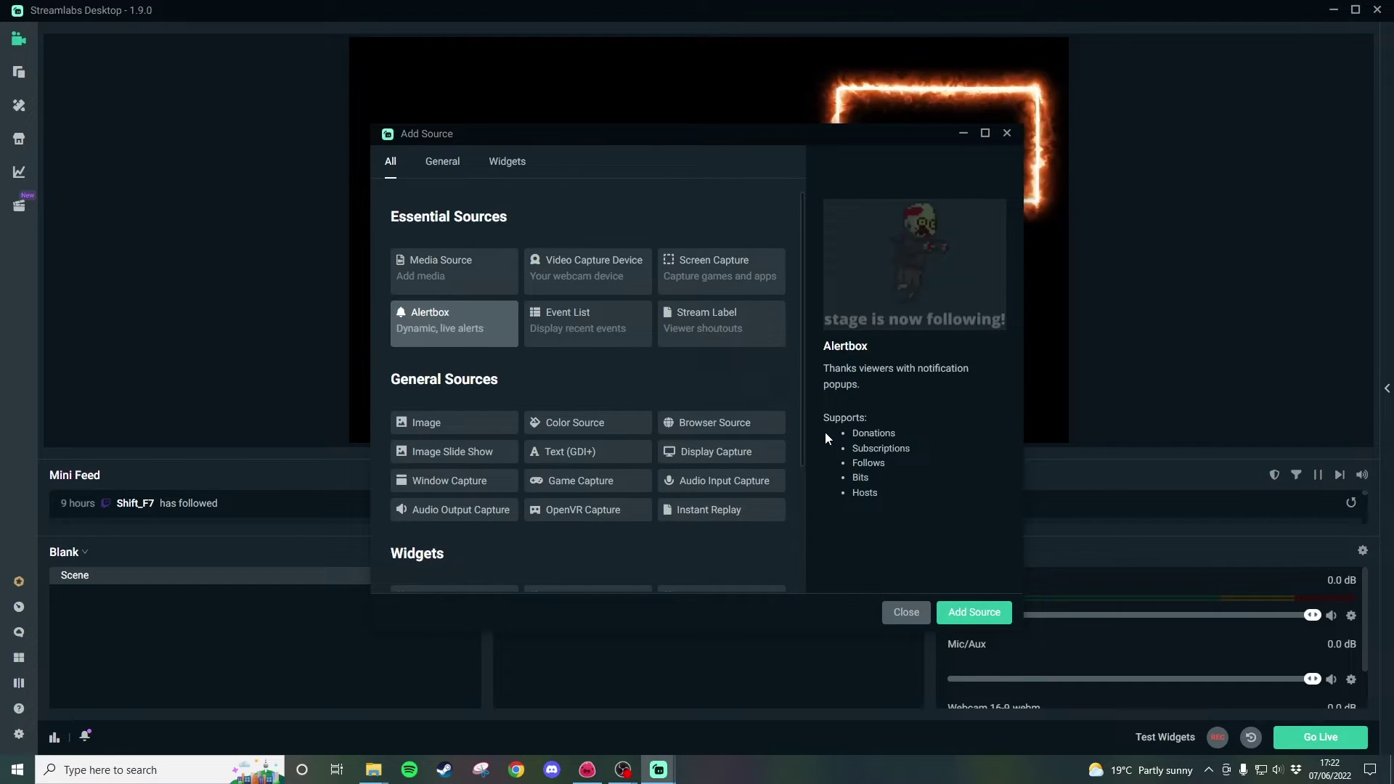
left_click(622, 279)
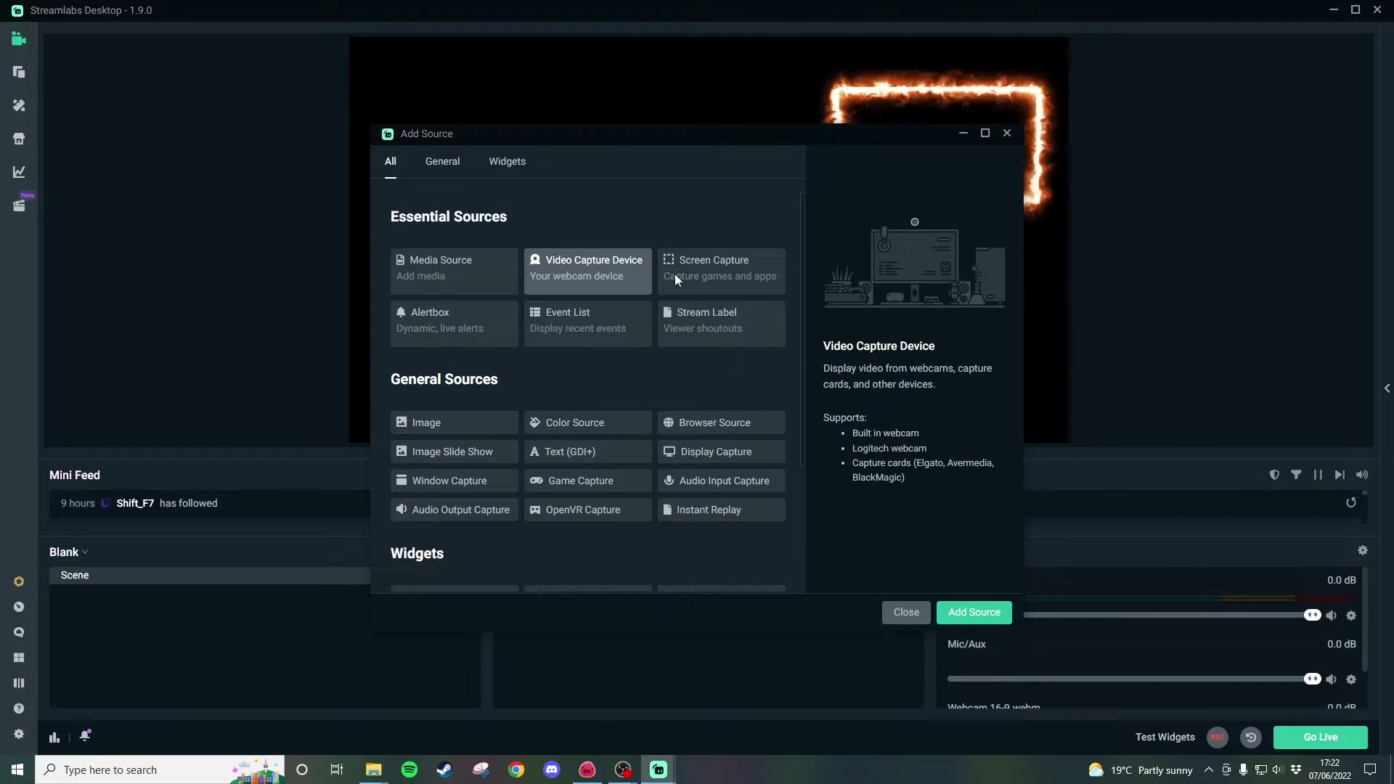
left_click(989, 613)
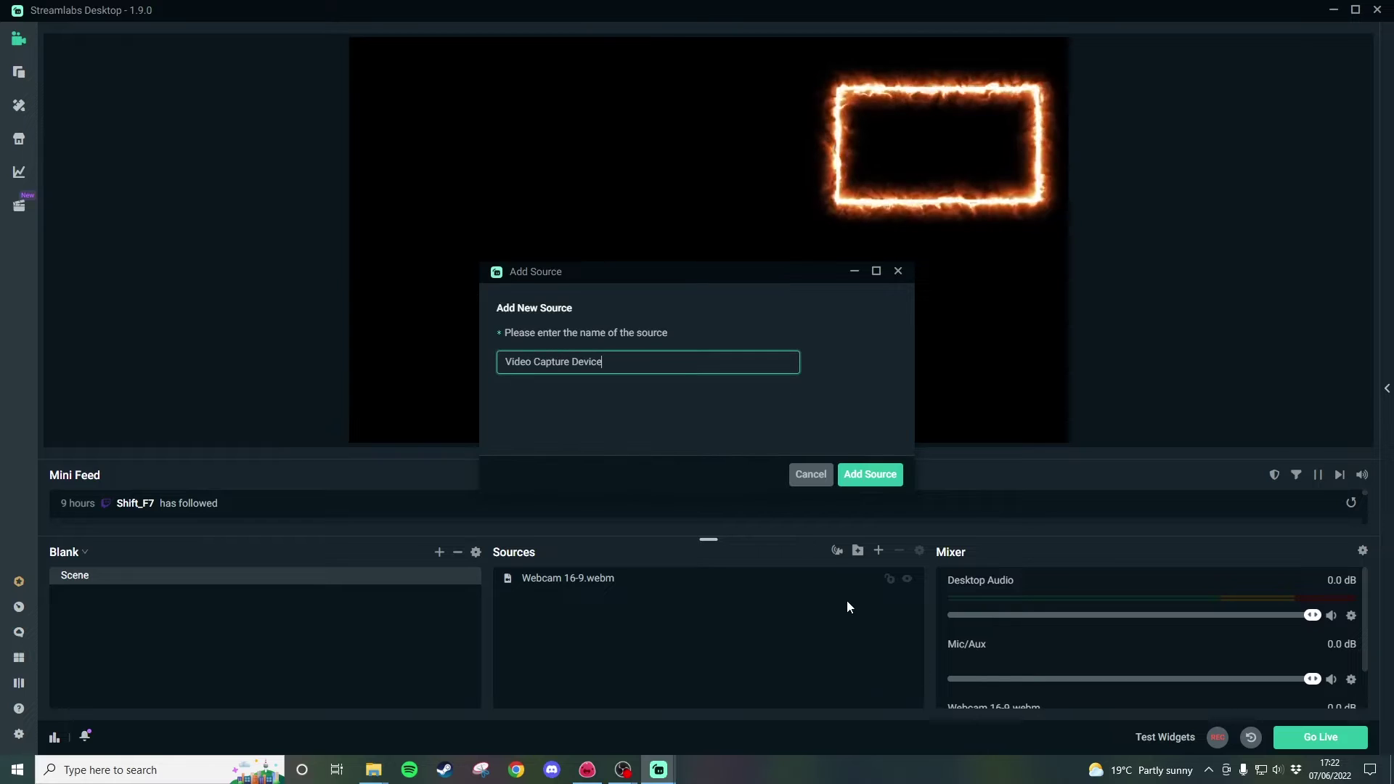
left_click(886, 476)
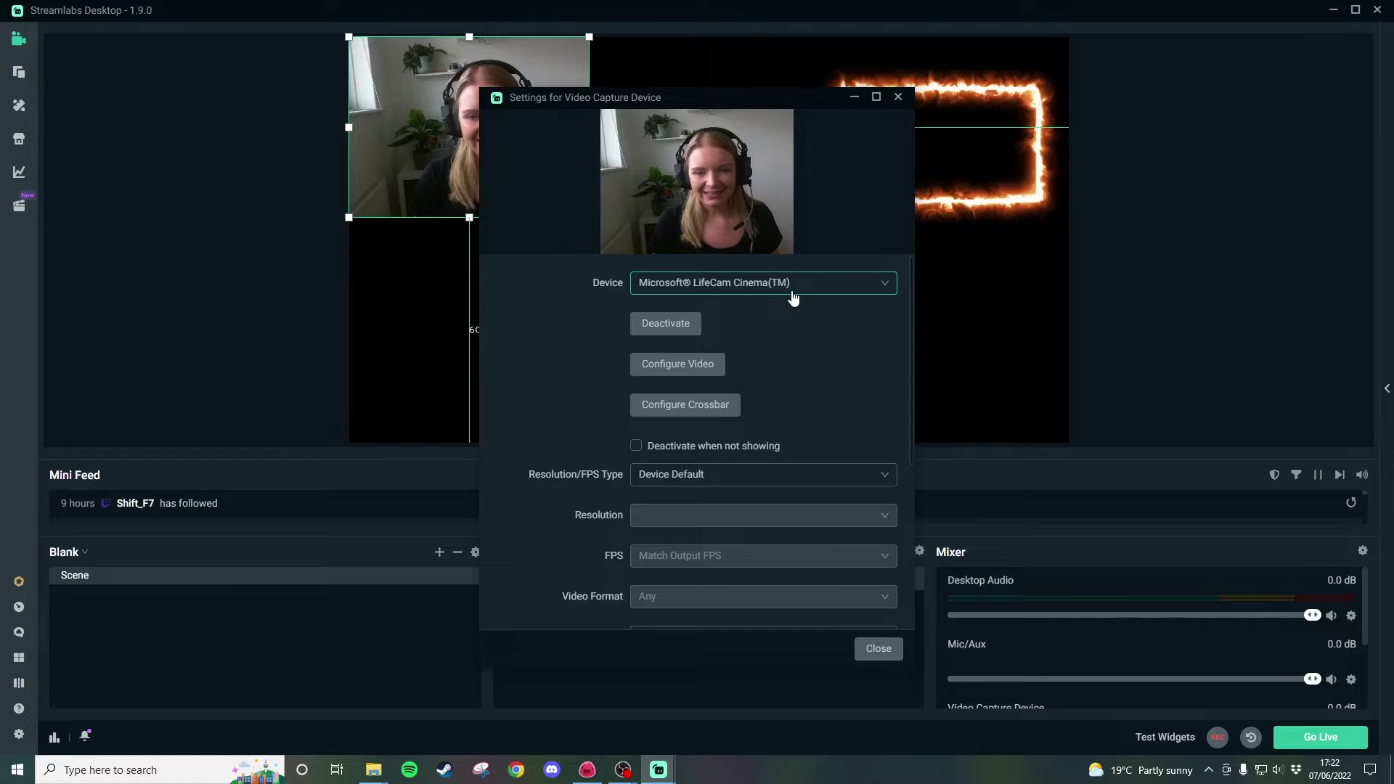
left_click_drag(672, 107, 871, 109)
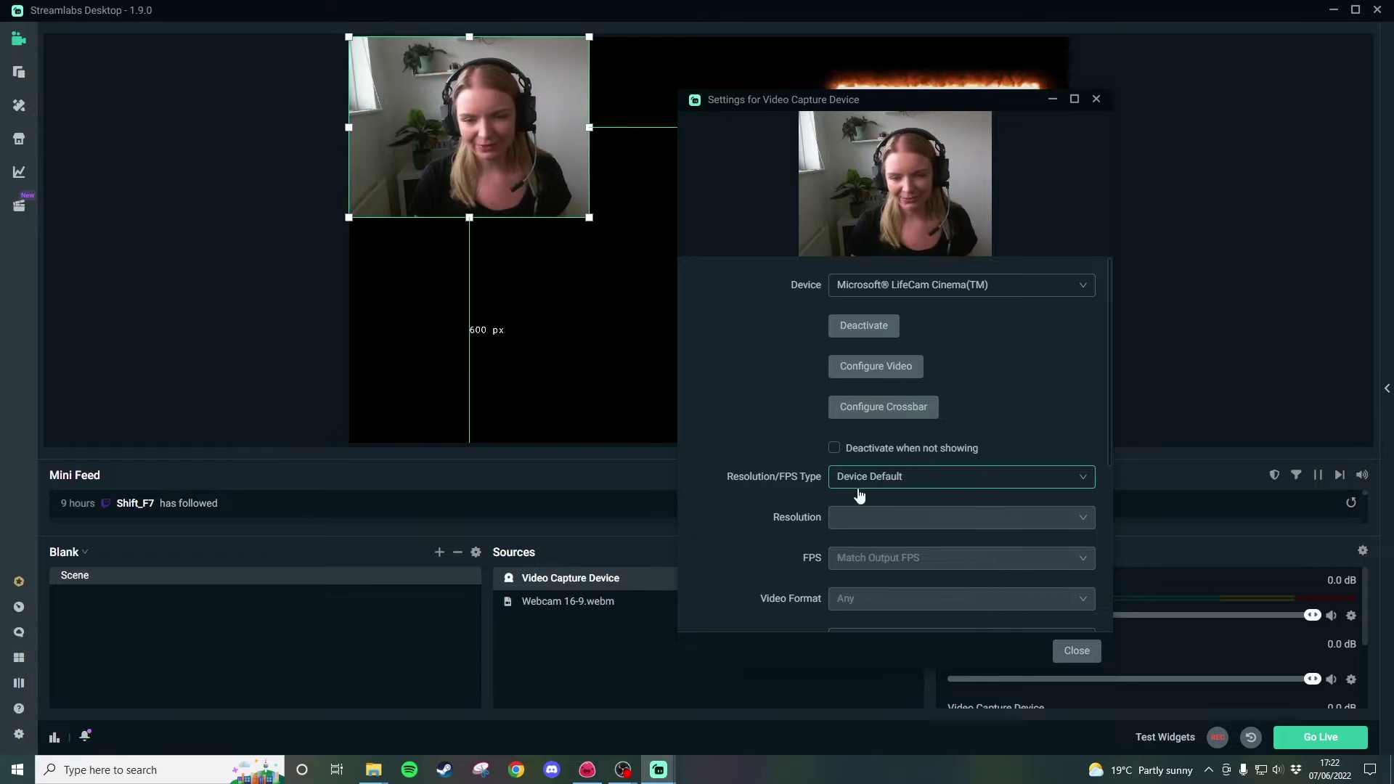
left_click(886, 480)
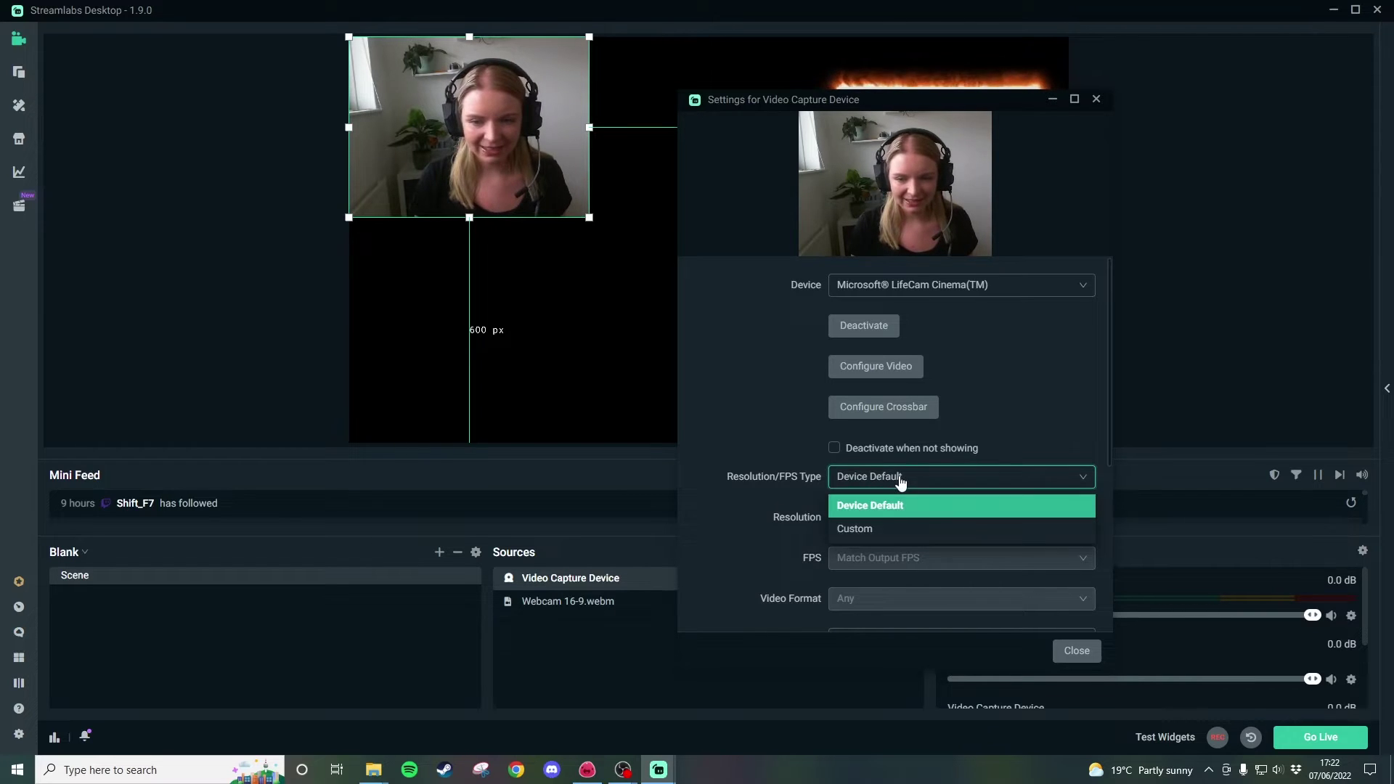
left_click(890, 529)
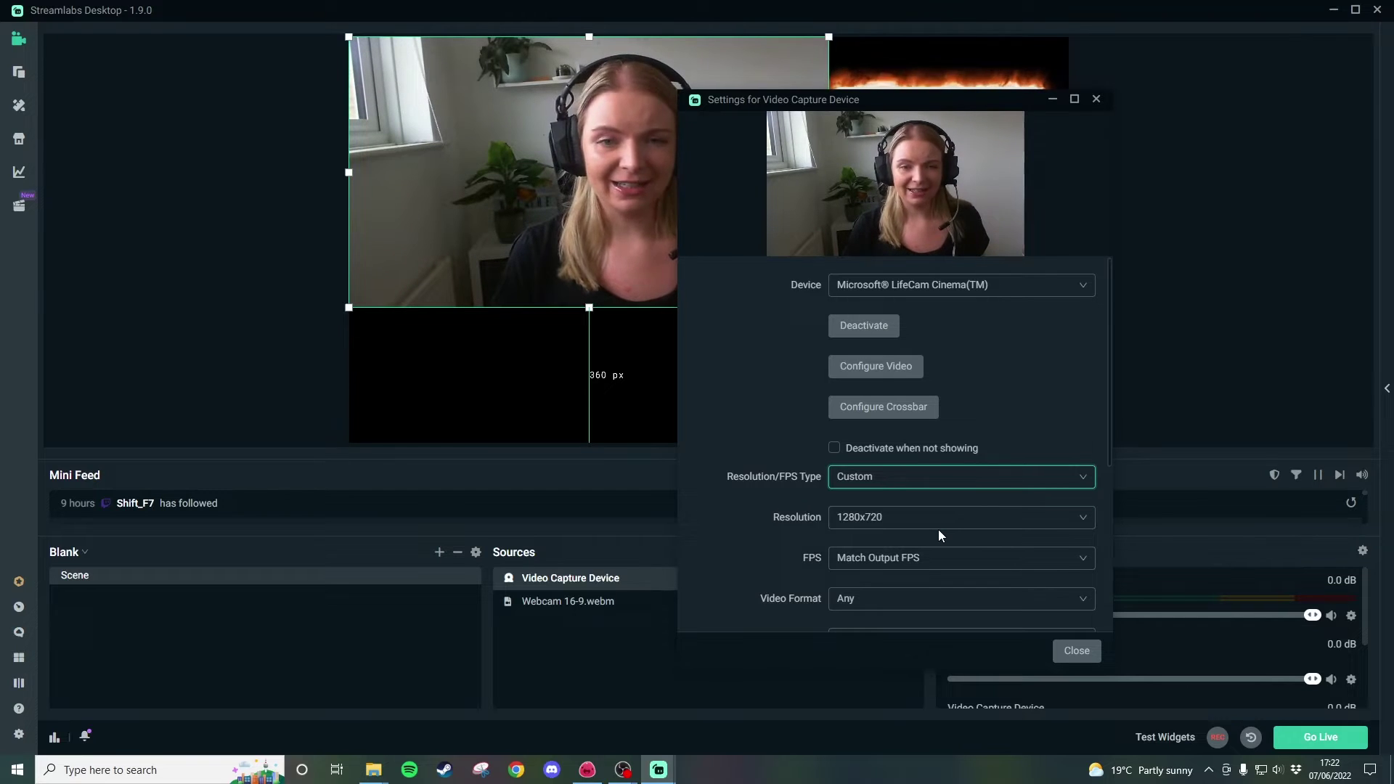
Step: Move and shrink the webcam feed to sit inside the top-right fire frame
left_click(1073, 650)
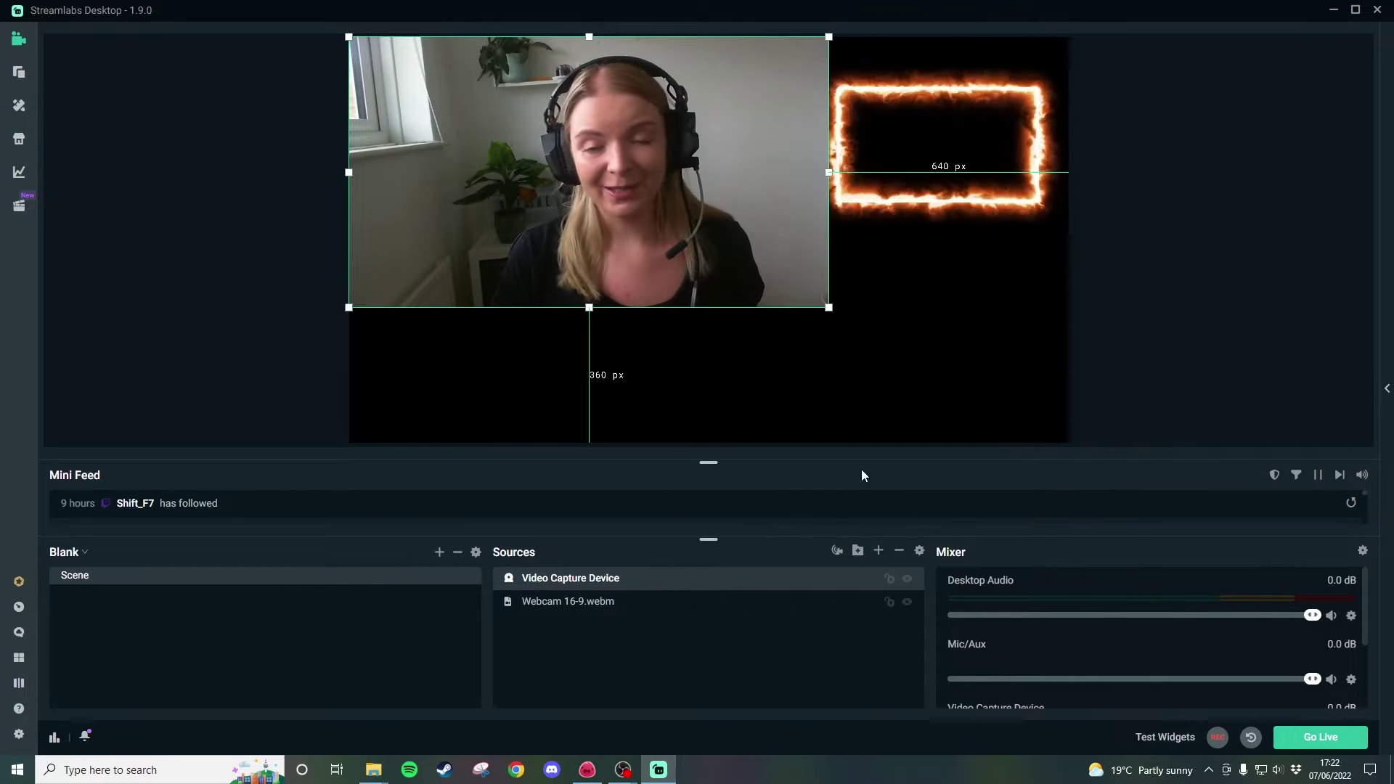
left_click_drag(702, 246, 841, 182)
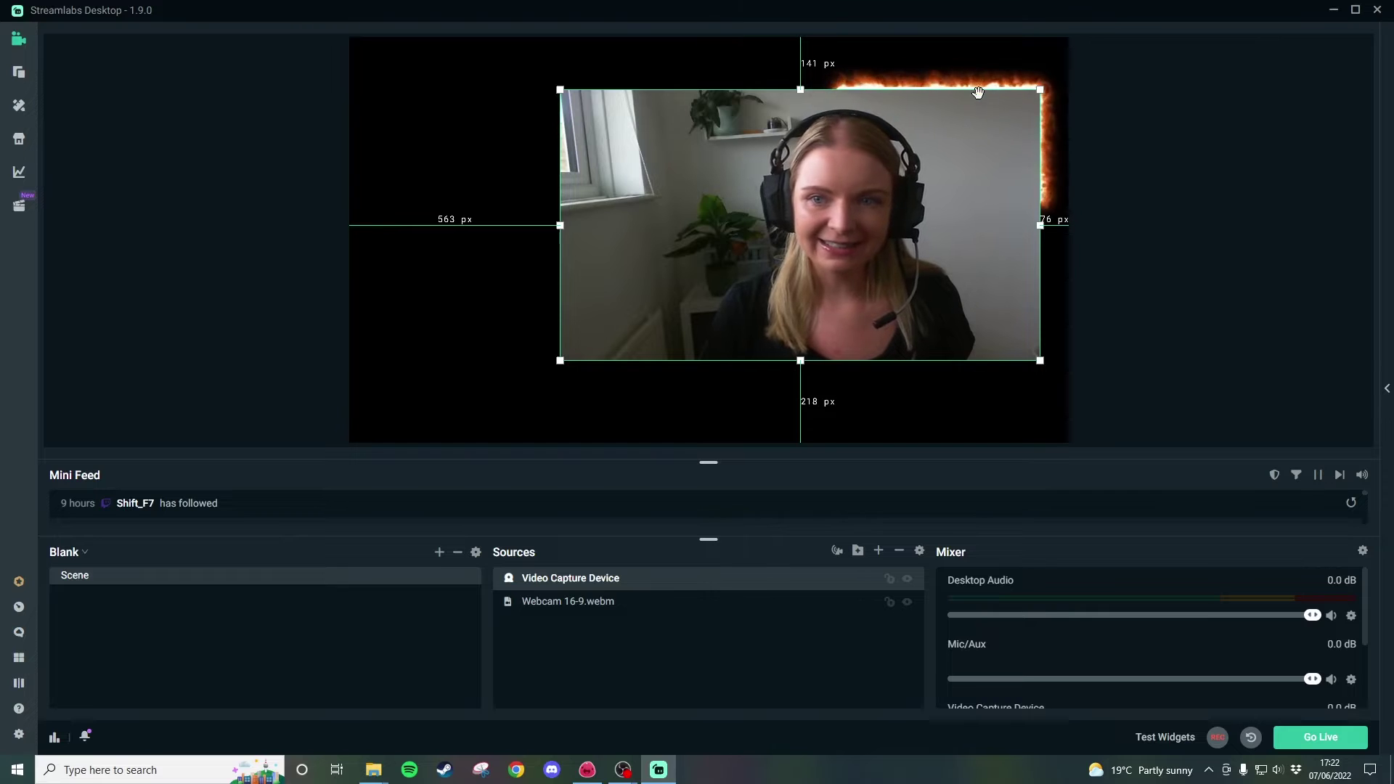
left_click_drag(560, 361, 801, 216)
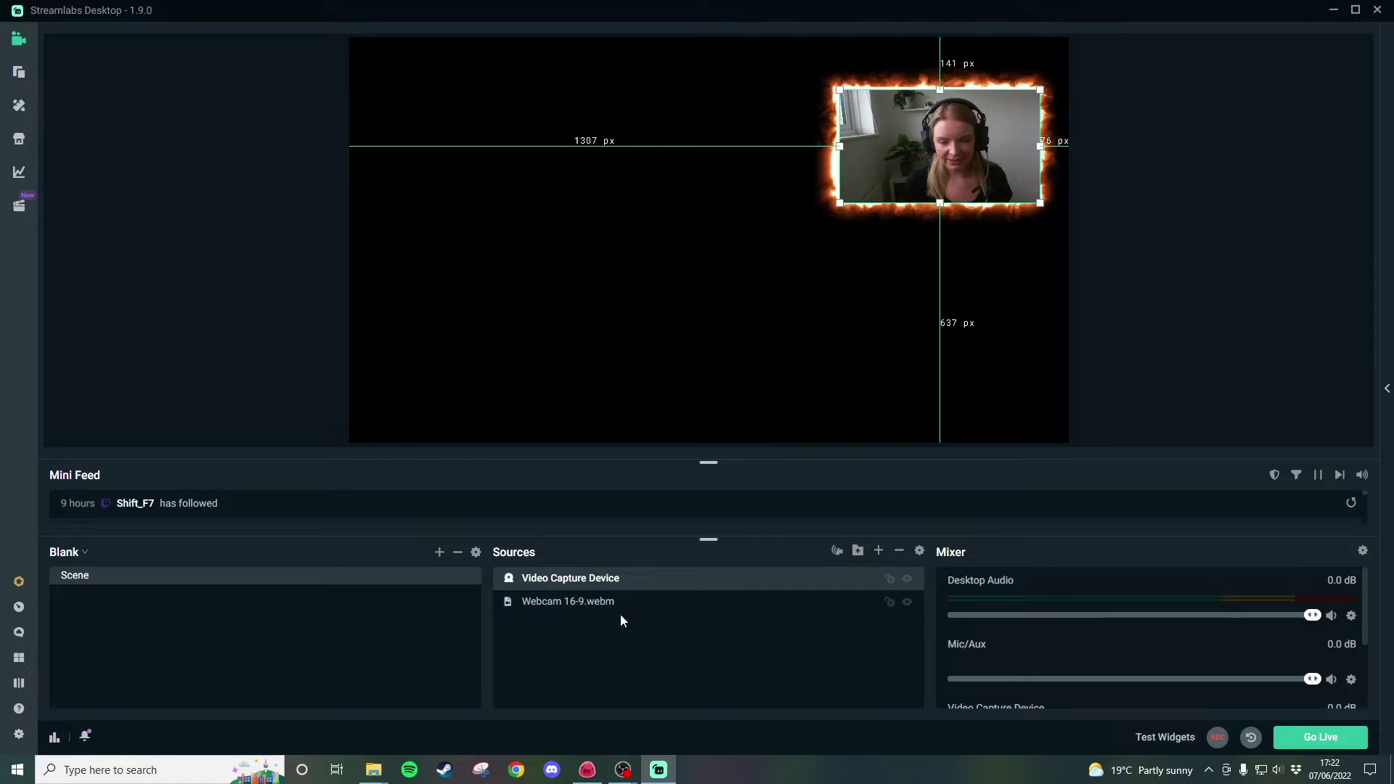
Step: Layer Webcam 16-9.webm above Video Capture Device in the Sources list
left_click_drag(619, 616, 554, 592)
left_click(556, 580)
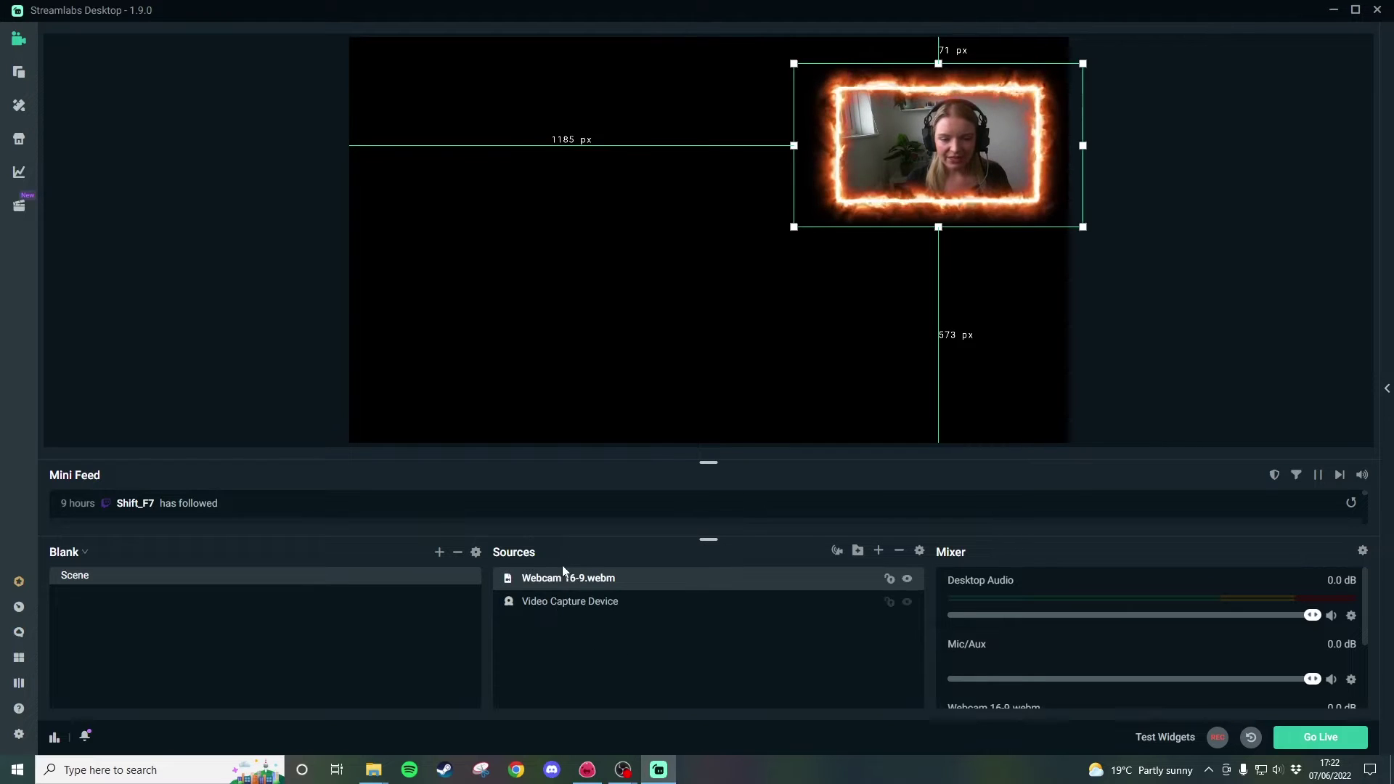
left_click(1115, 340)
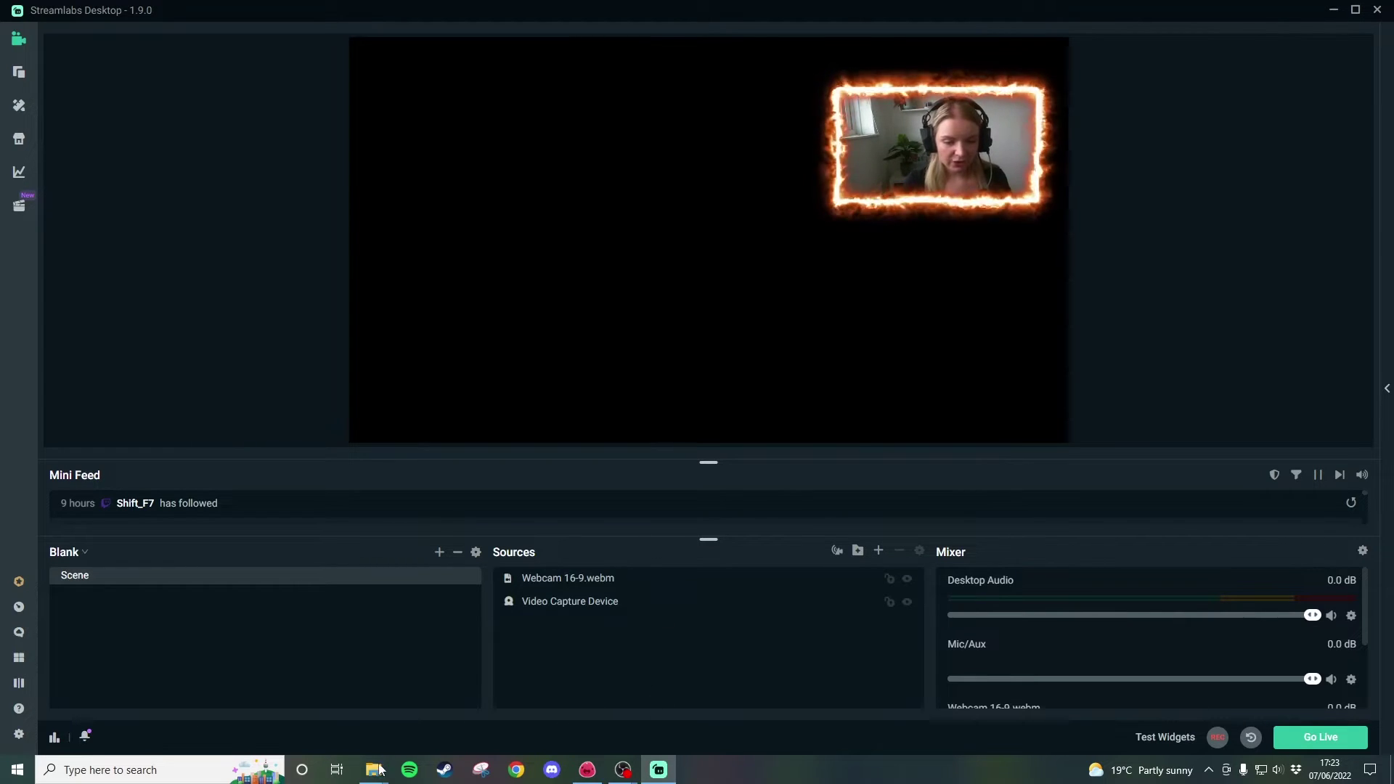
Step: Drag Gameframe - moving.webm from the Gameframe folder into the scene and shift it left
mouse_move(377, 770)
left_click(431, 708)
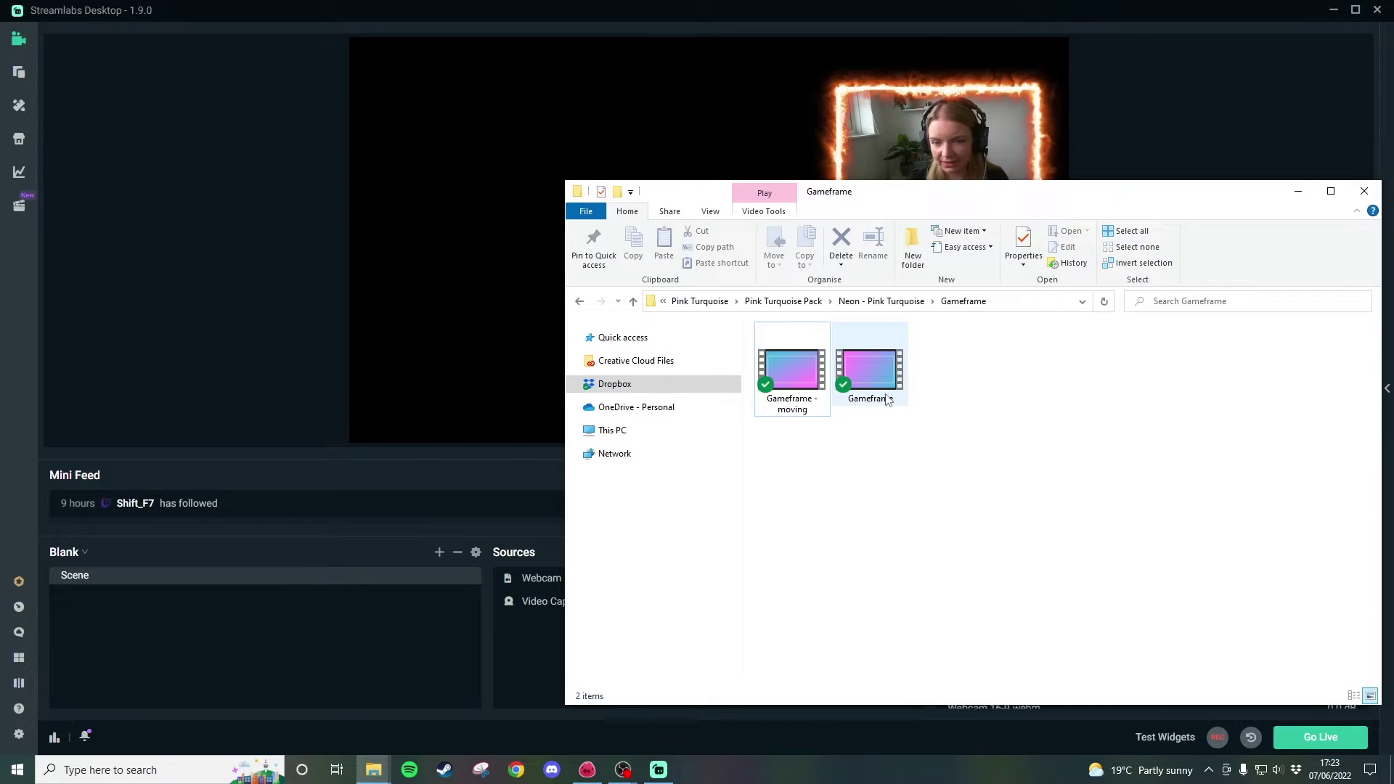
left_click_drag(795, 375, 448, 312)
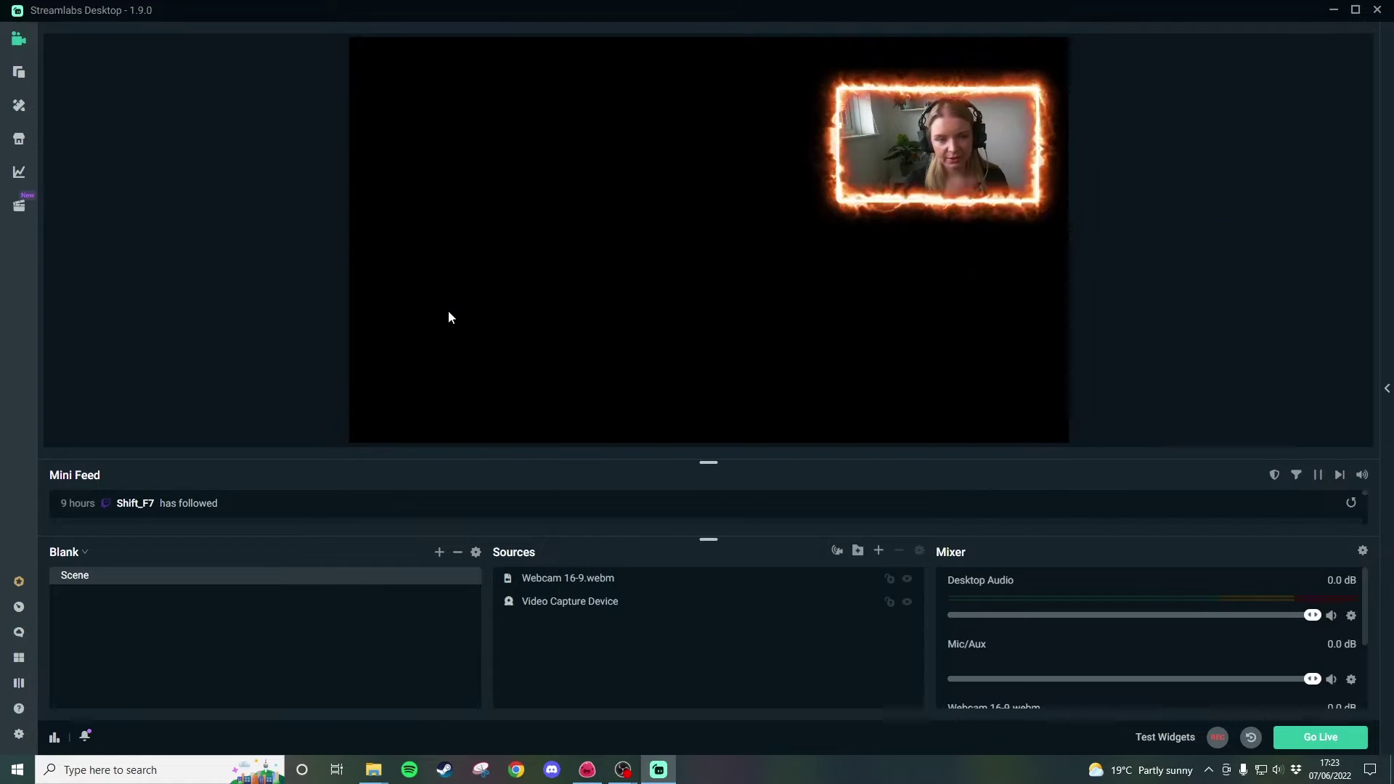
left_click_drag(940, 287, 863, 316)
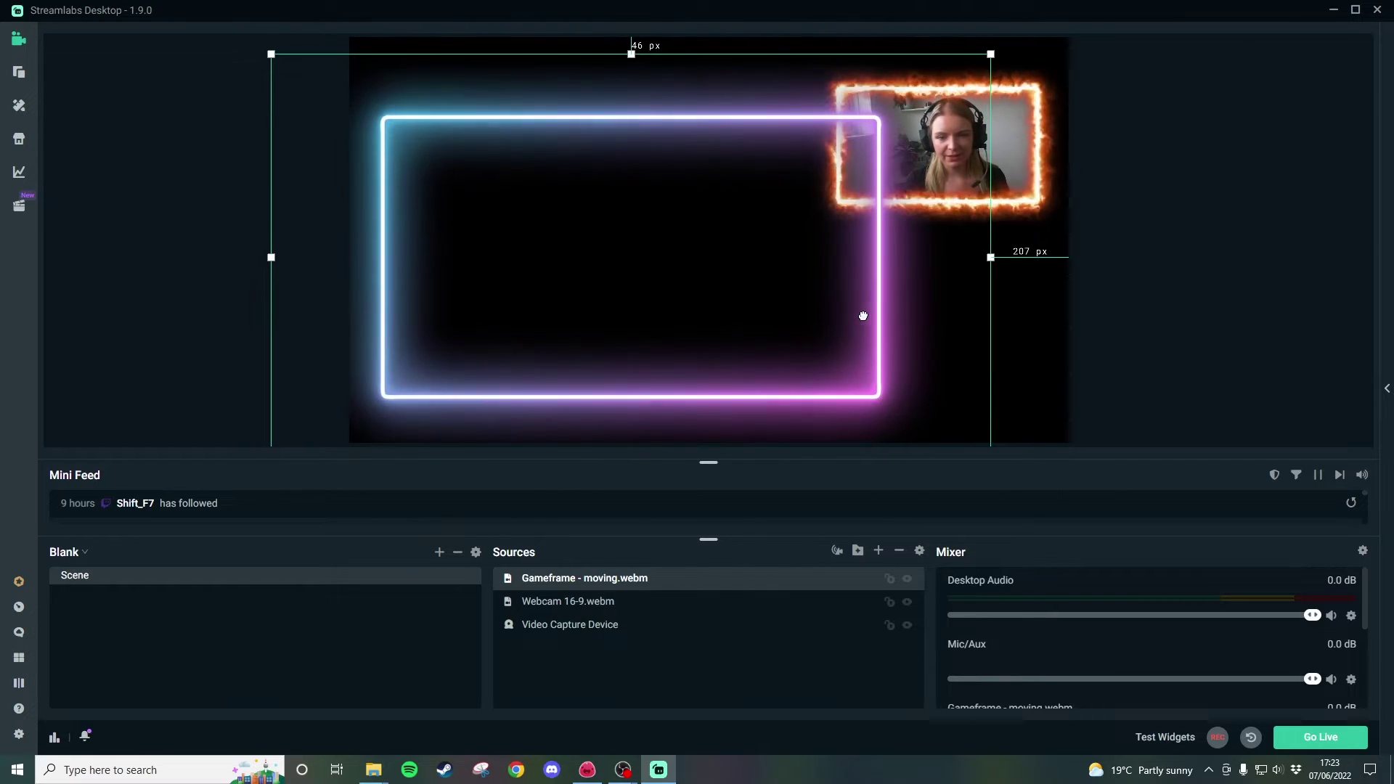
left_click(1167, 334)
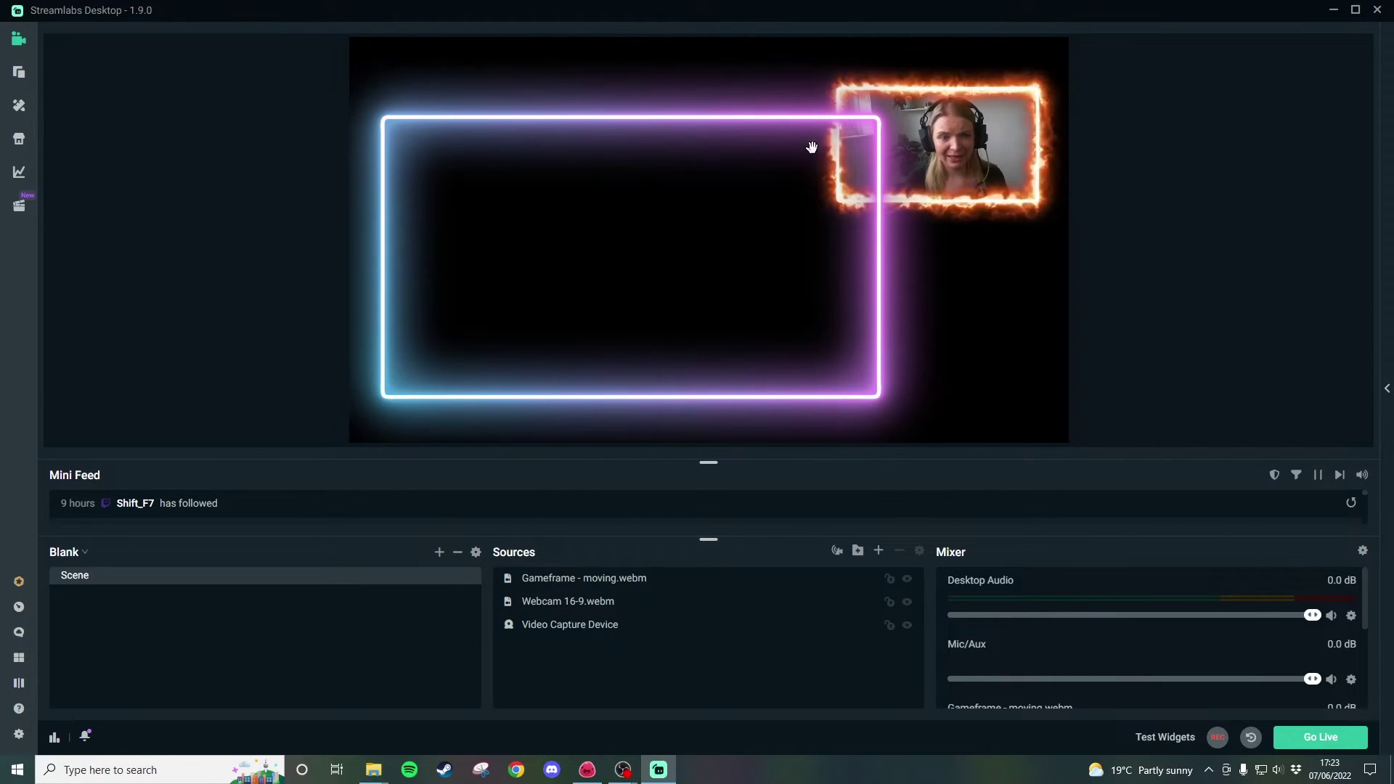
Step: Add a Screen Capture source on automatic game capture, showing Slime Rancher across the canvas
left_click(879, 553)
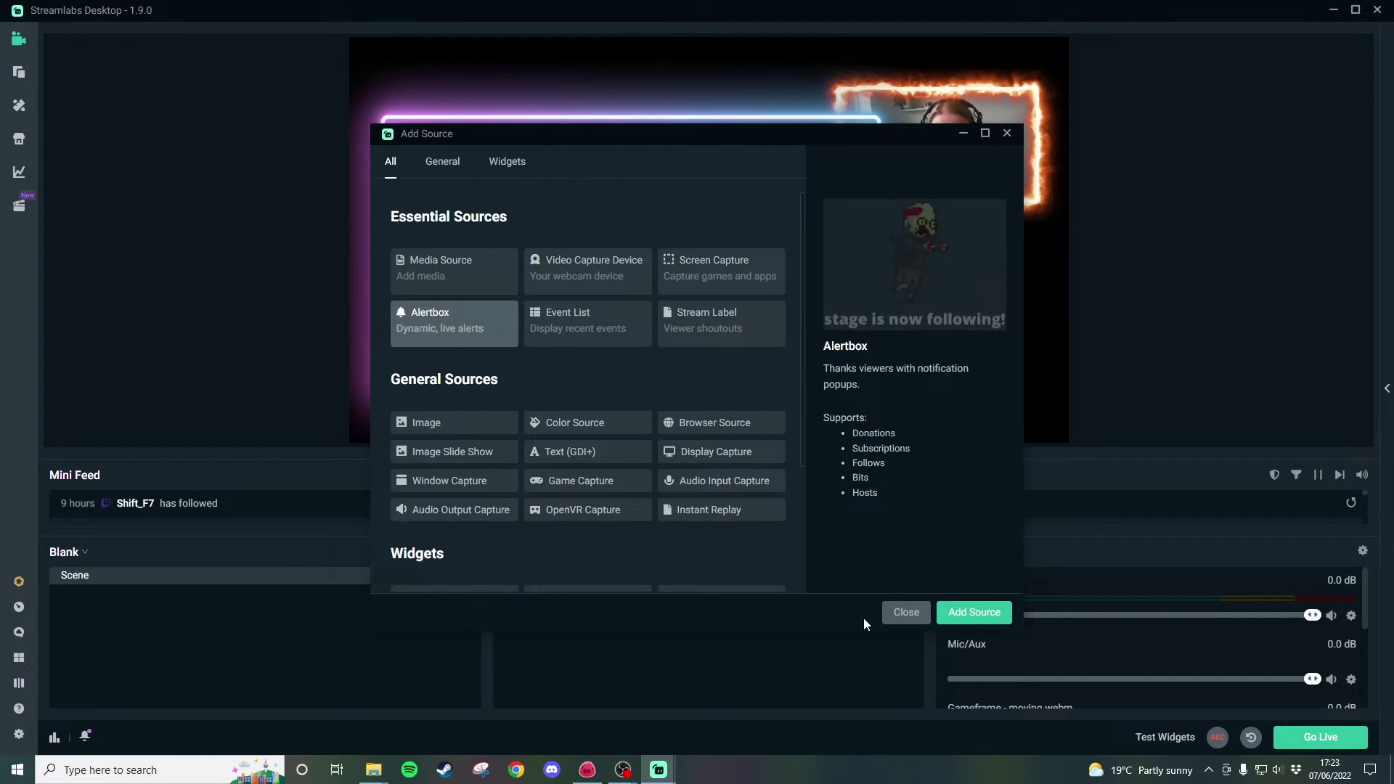
left_click(705, 260)
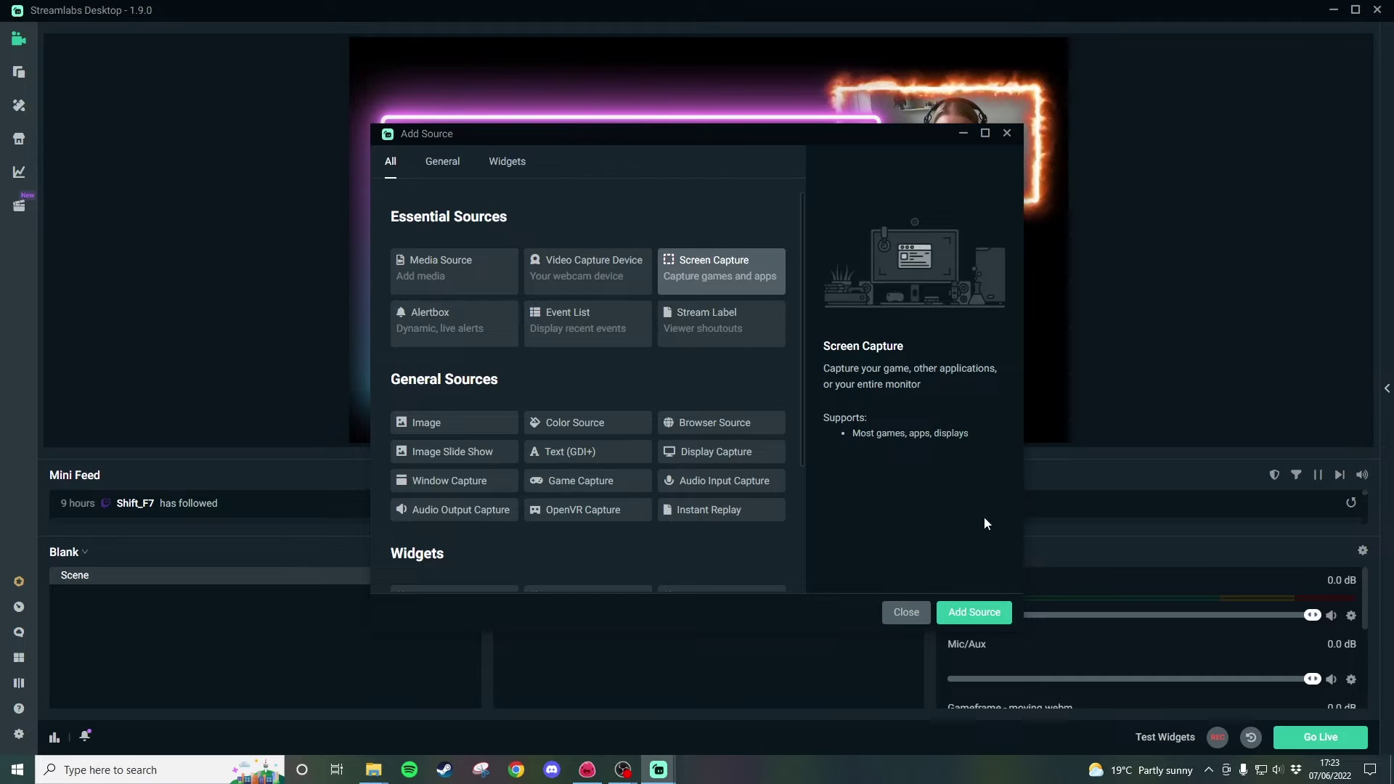
left_click(973, 612)
left_click(869, 473)
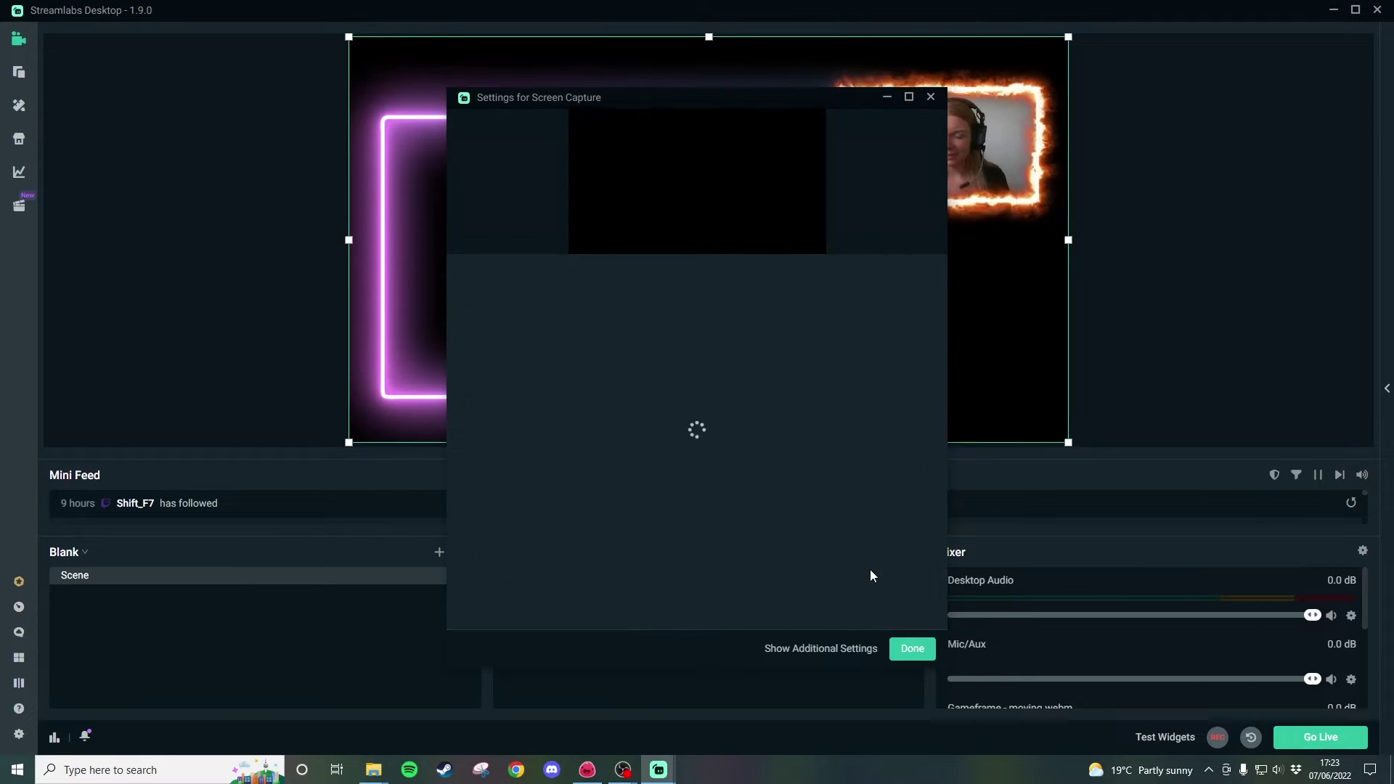
scroll(720, 456, "down", 1)
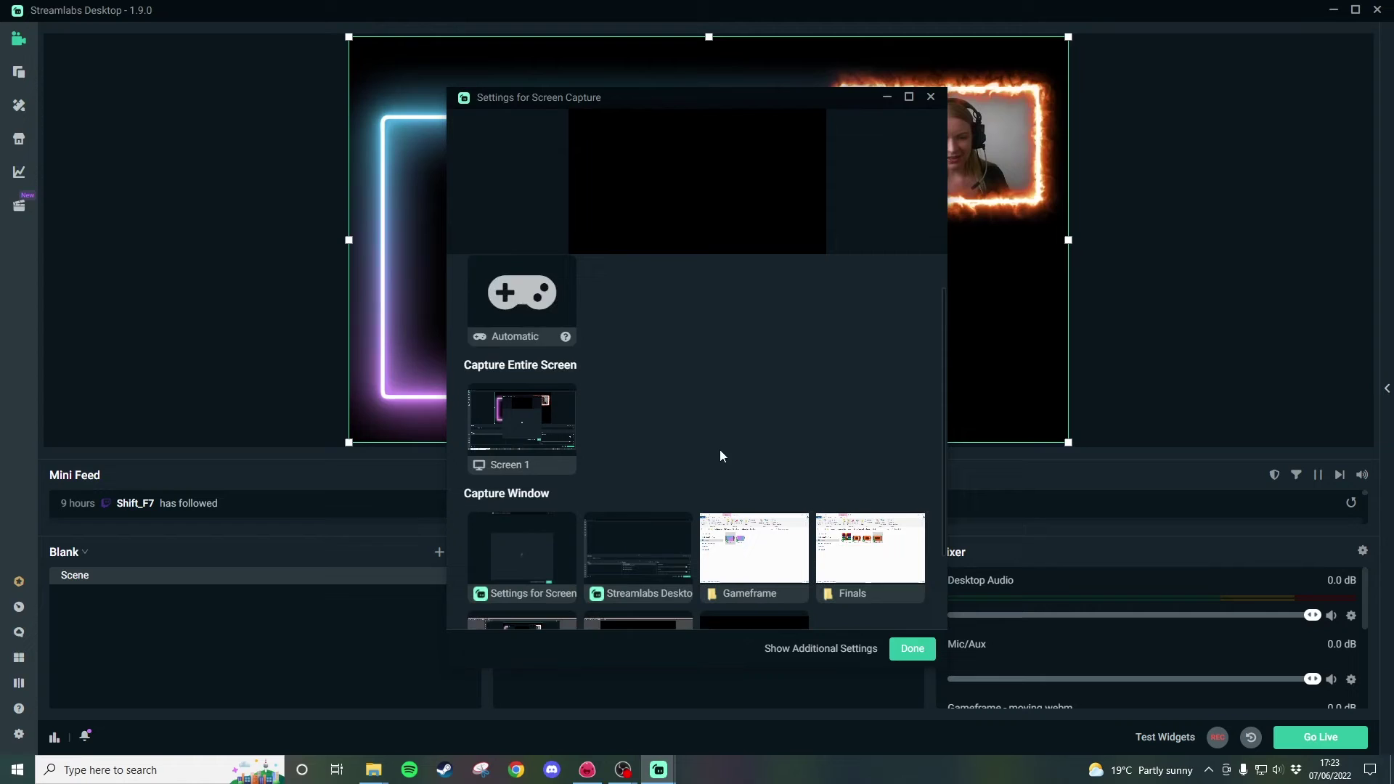
scroll(720, 455, "down", 1)
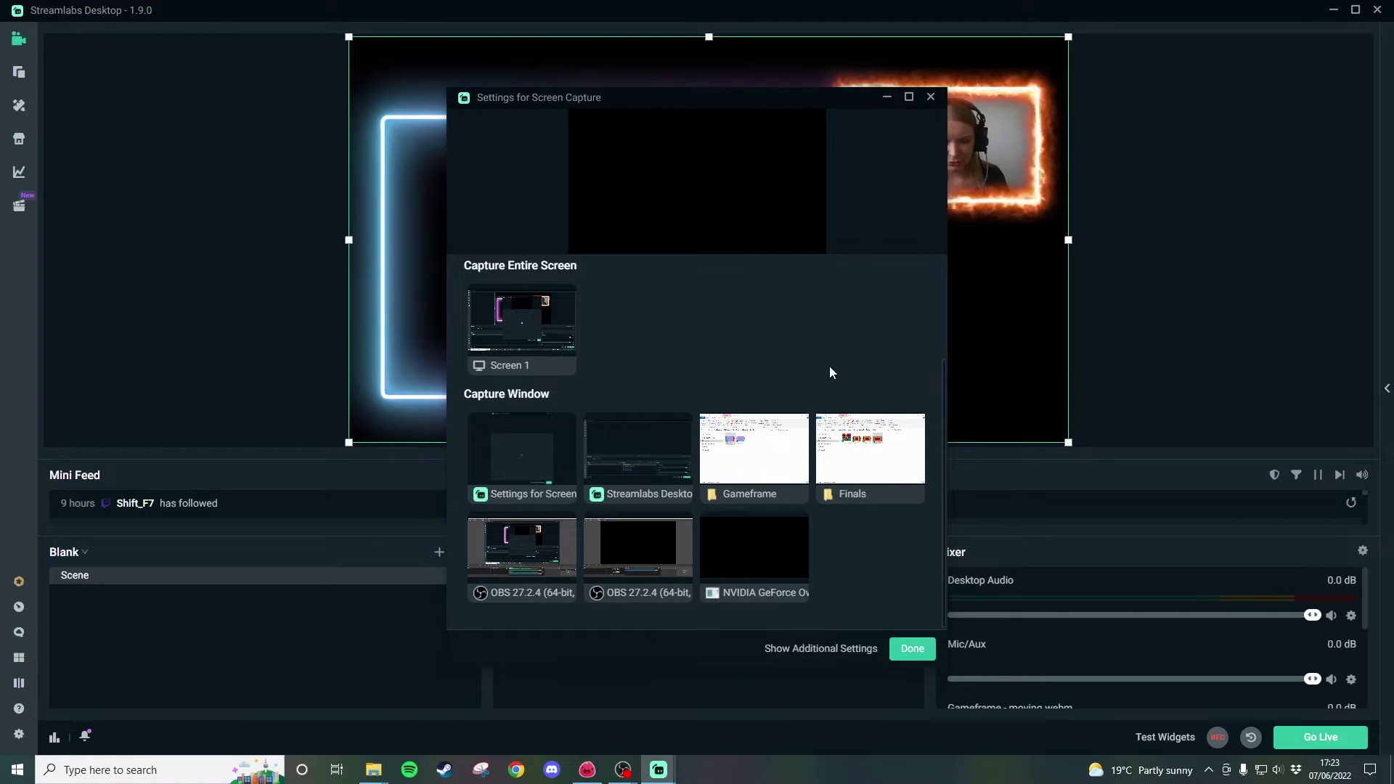
scroll(818, 355, "up", 2)
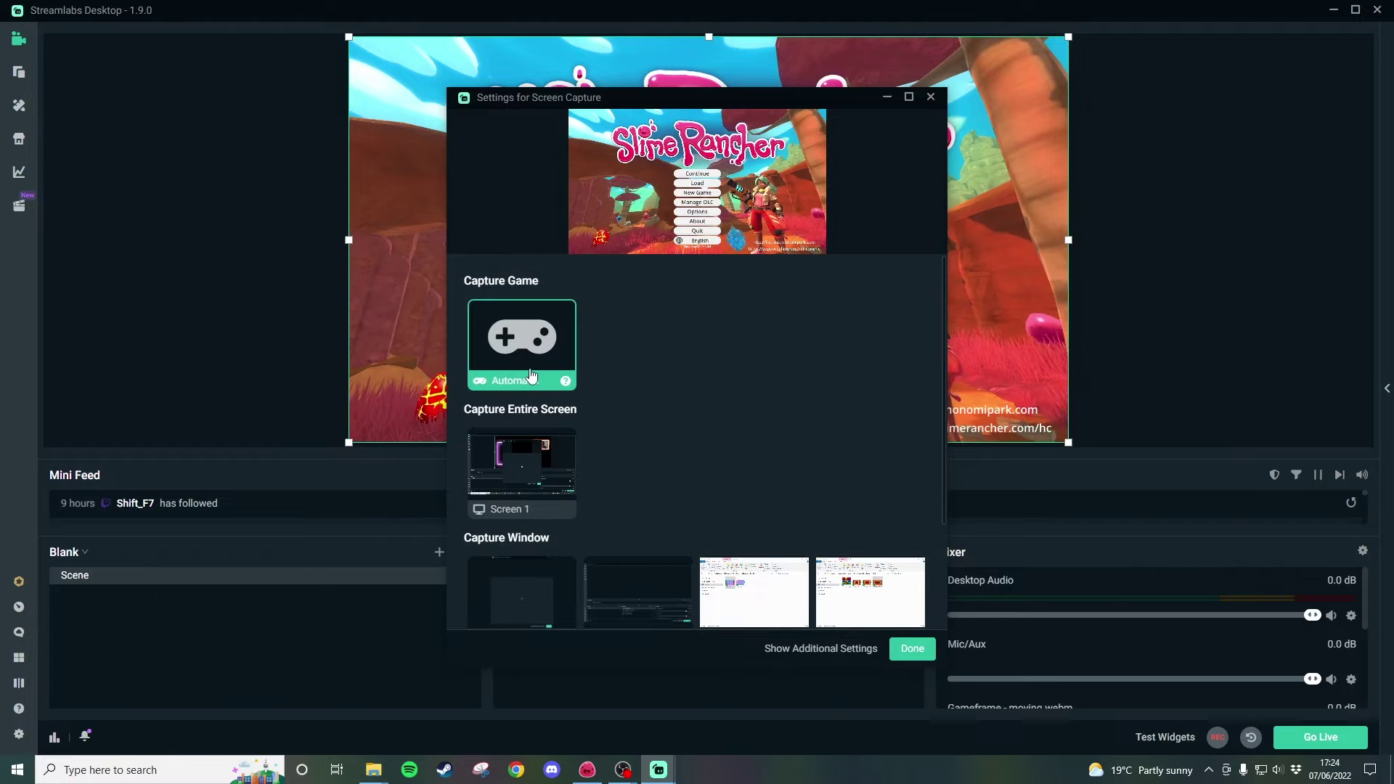
mouse_move(566, 381)
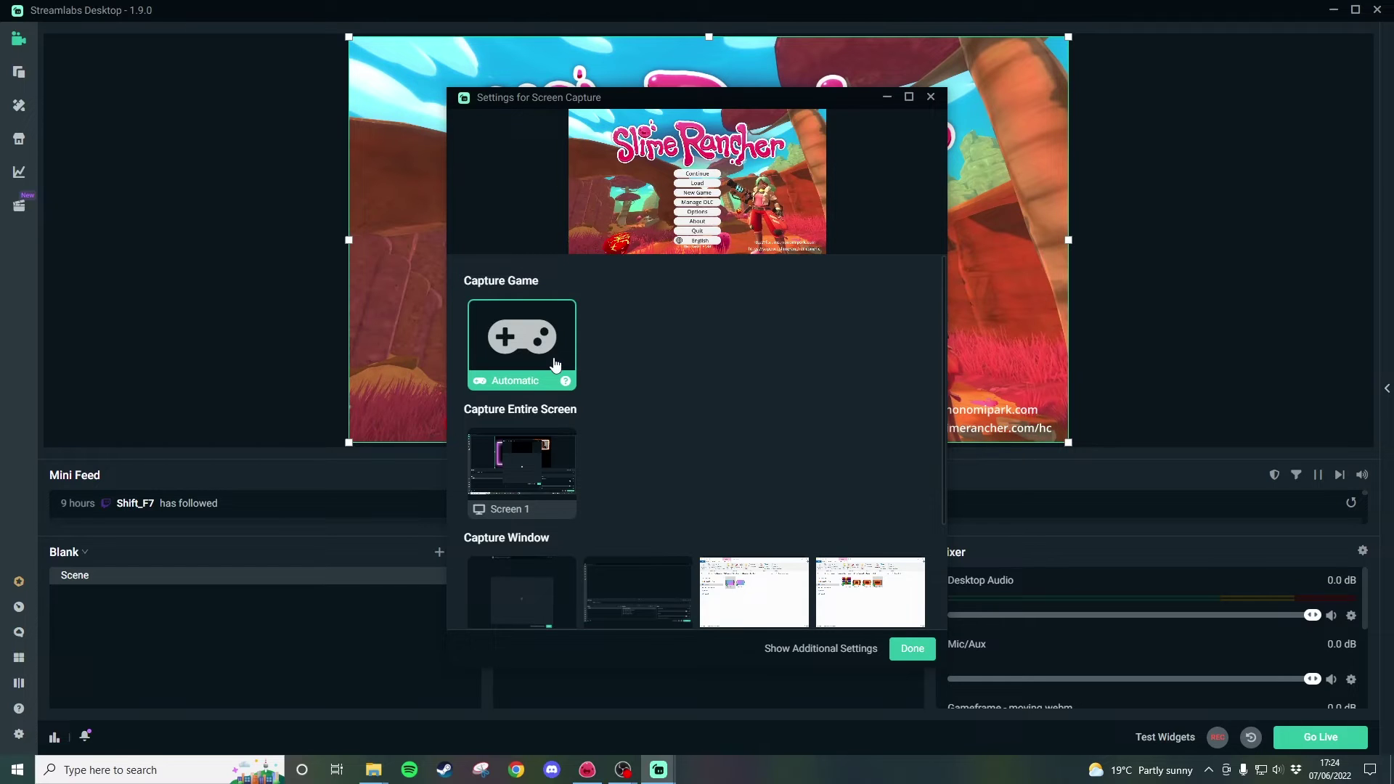
left_click(913, 648)
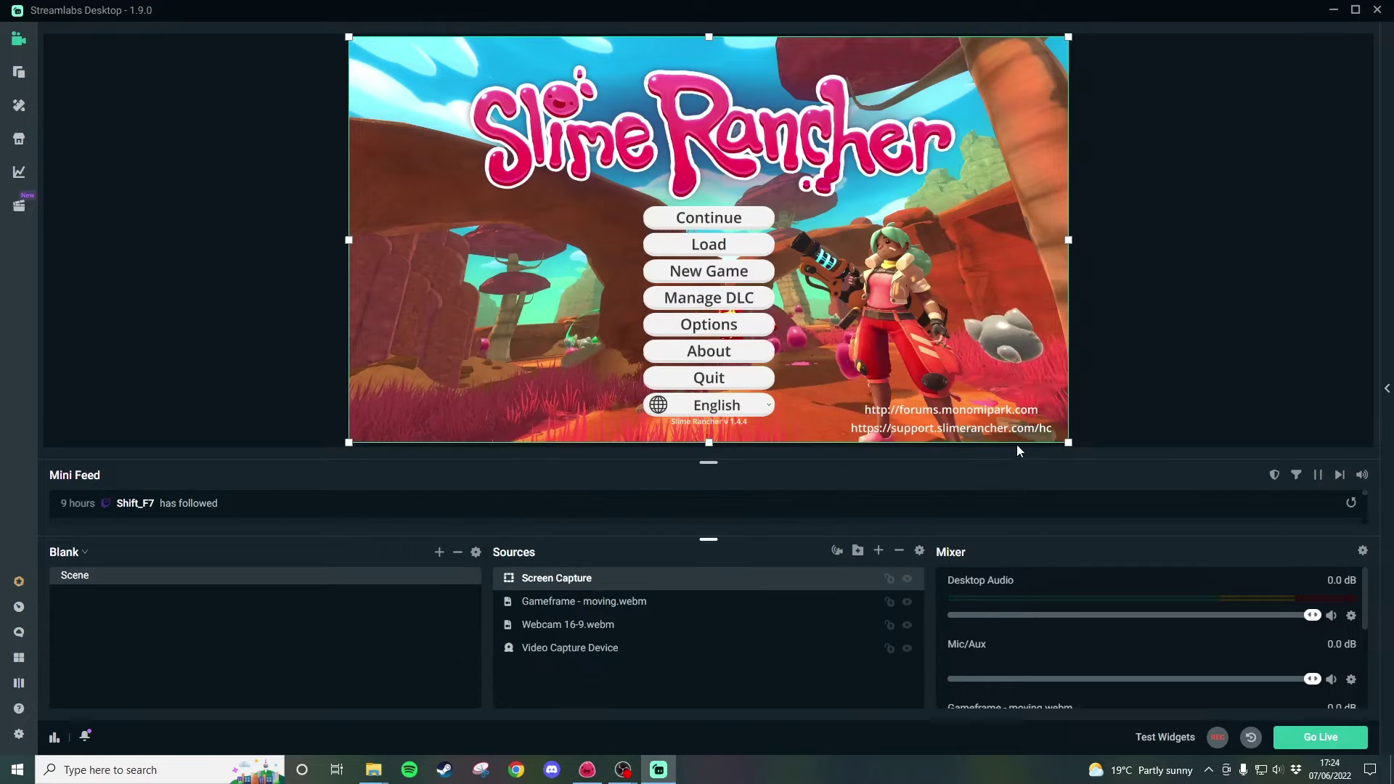
Step: Resize the Slime Rancher capture to fill the neon frame and layer it beneath Gameframe - moving.webm
left_click_drag(1069, 44, 844, 177)
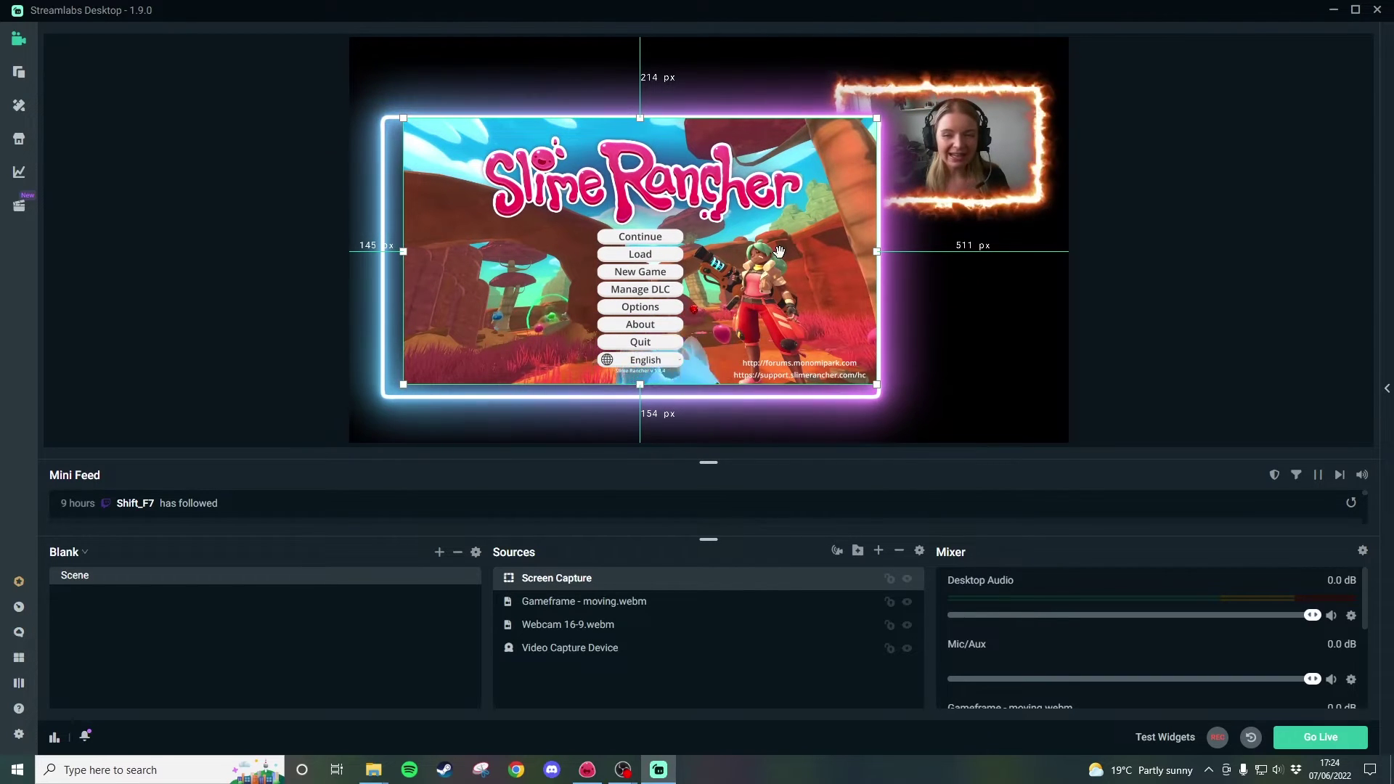
left_click_drag(403, 384, 383, 397)
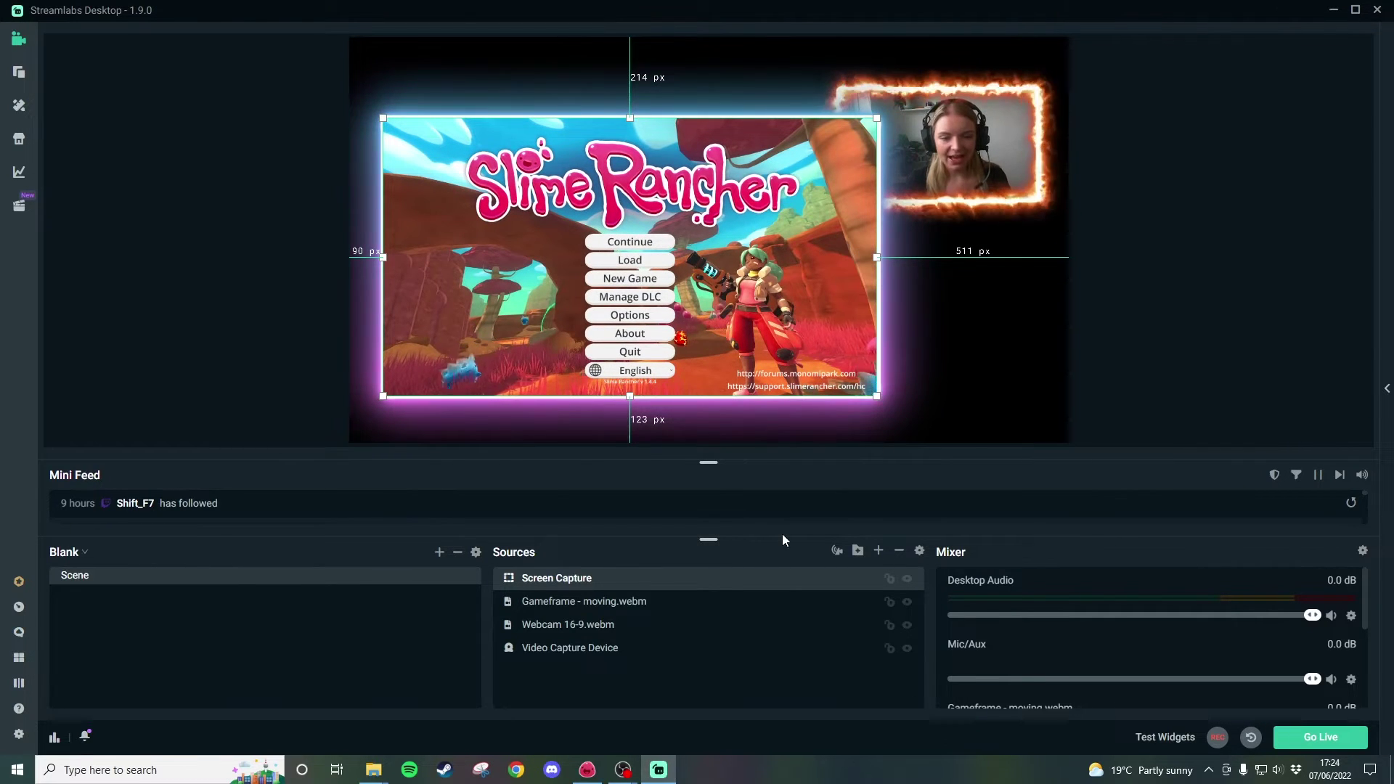
left_click_drag(587, 583, 579, 616)
left_click(1135, 390)
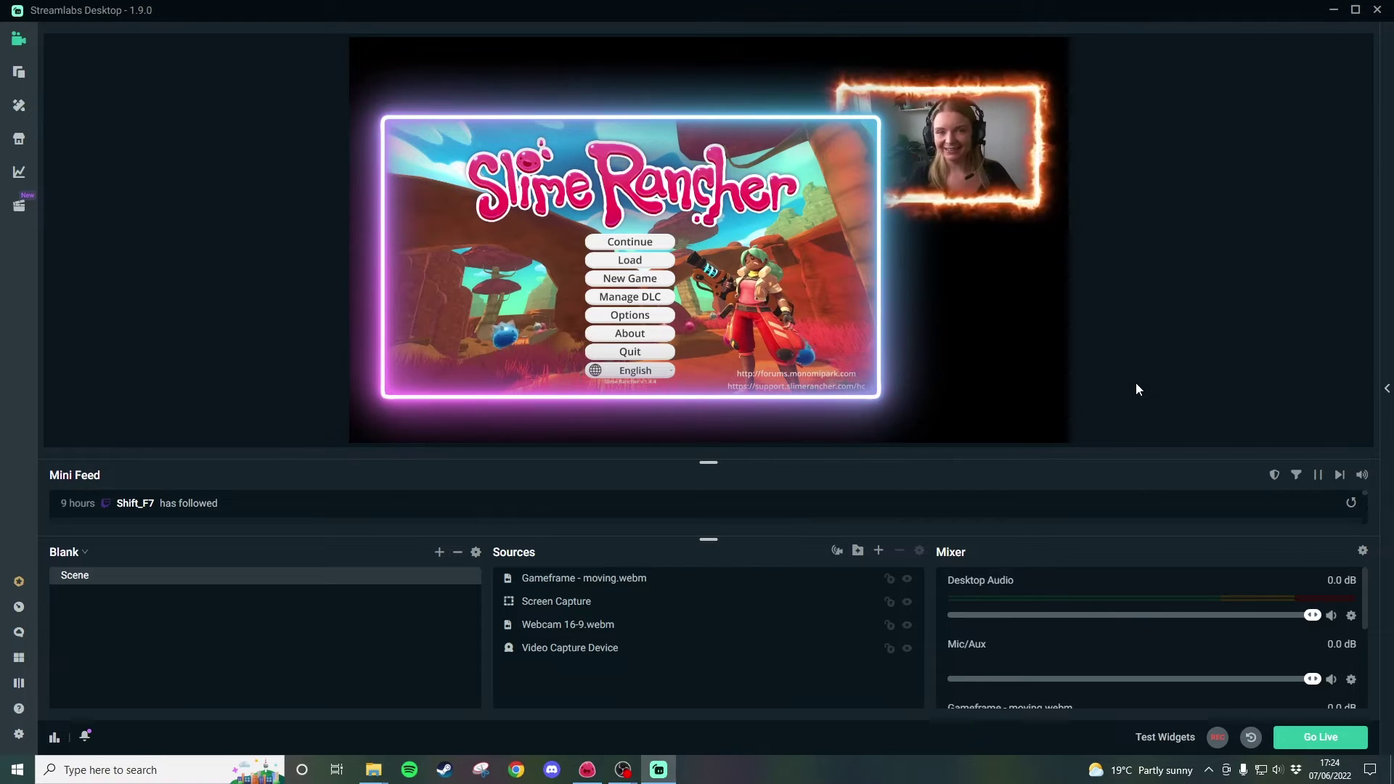
Step: Drag Webcam 16-9.webm and Video Capture Device together to the top of Sources
left_click(678, 629)
left_click(632, 651, "ctrl")
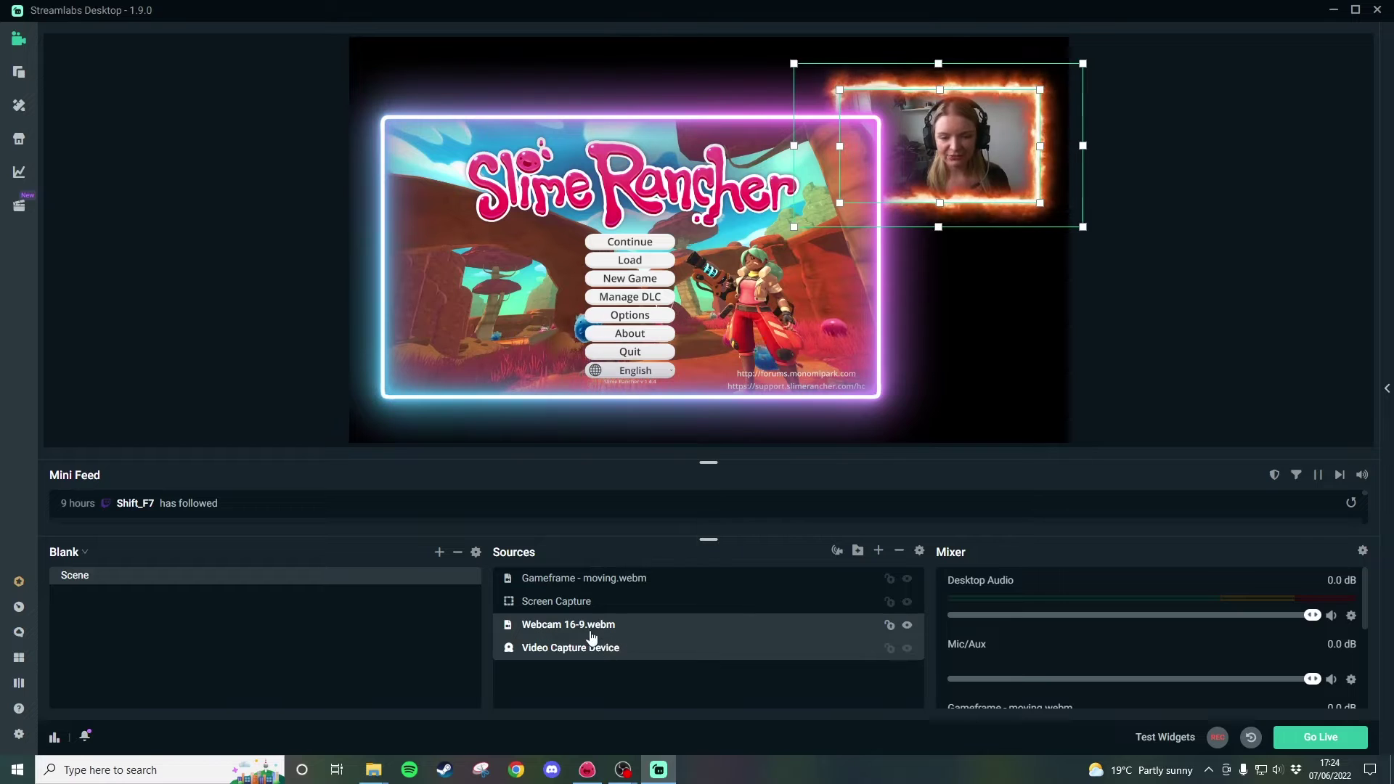
left_click_drag(648, 635, 623, 574)
left_click(1150, 355)
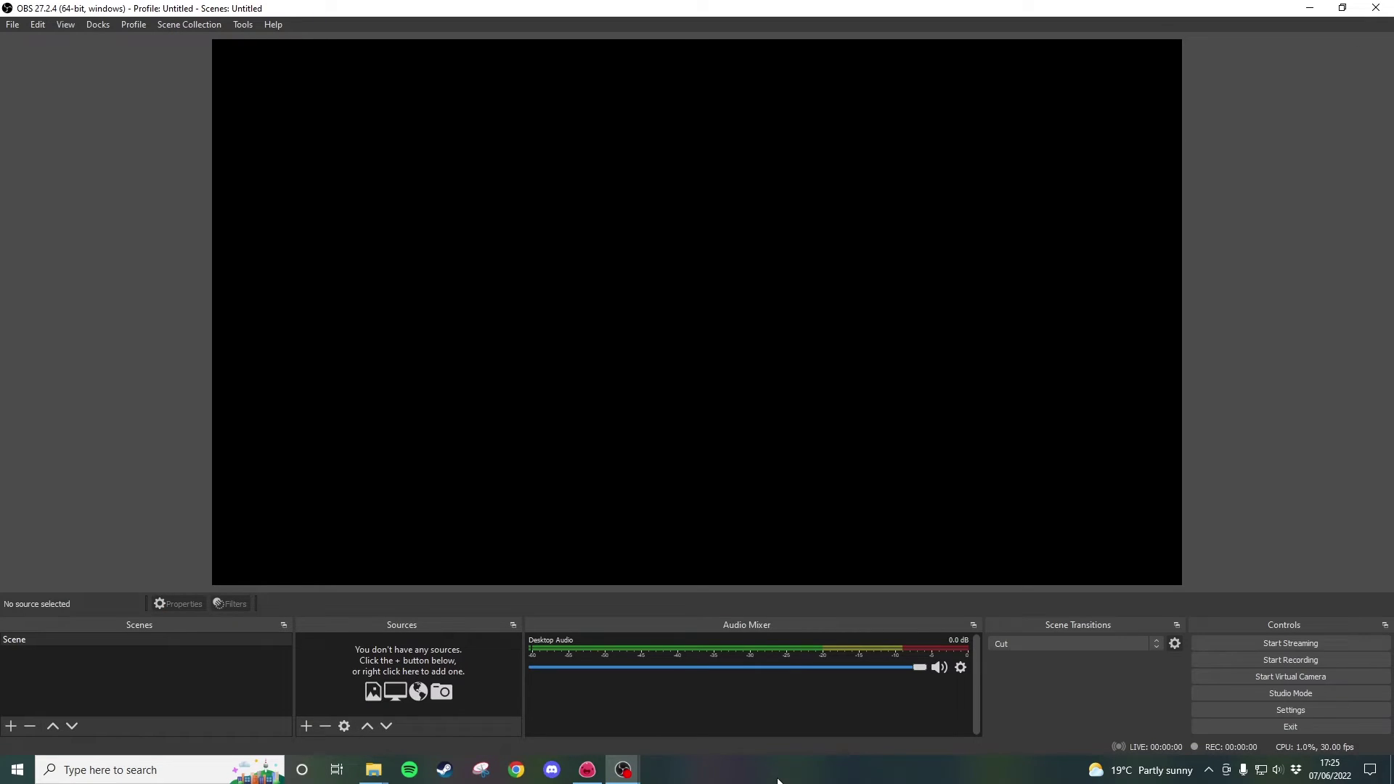
Step: Drag Webcam 16-9.webm from the Finals folder onto the OBS preview as a media source
mouse_move(376, 764)
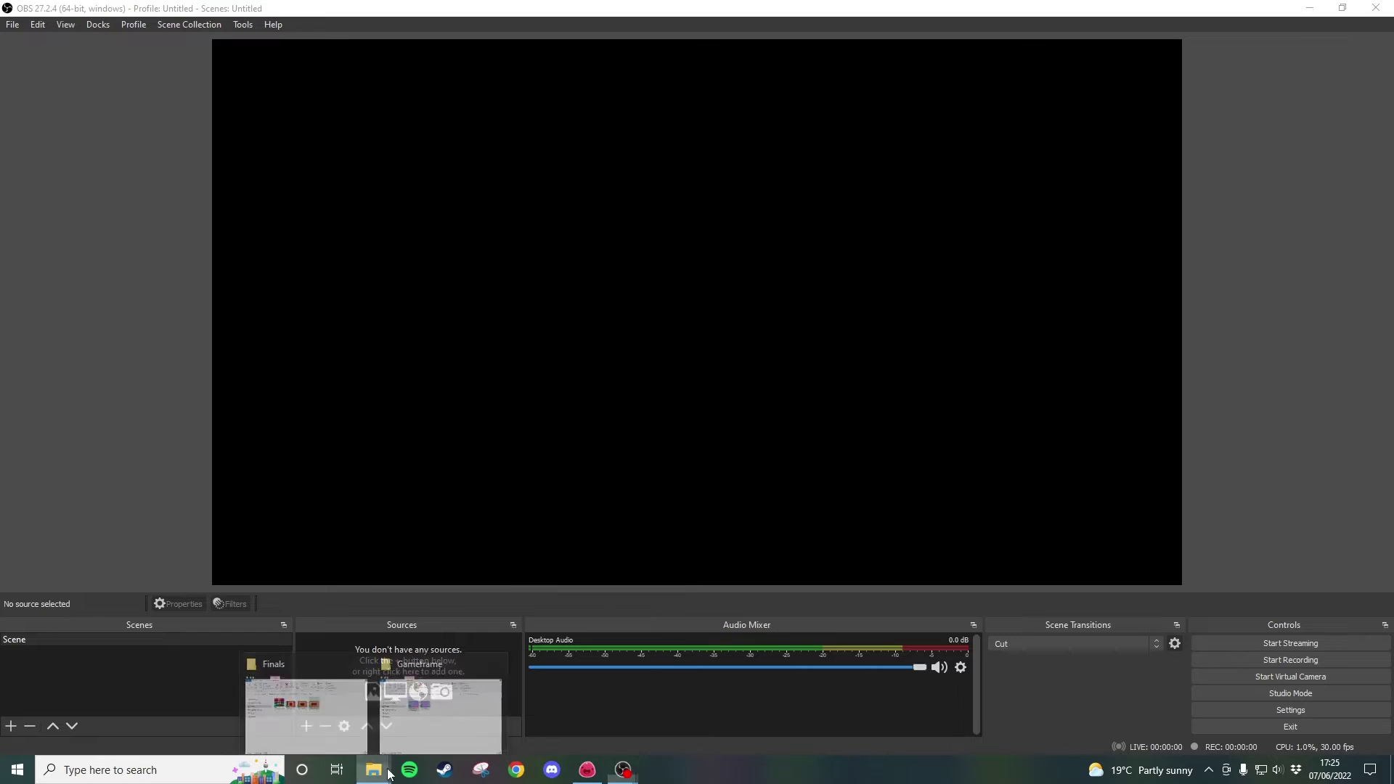
left_click(327, 708)
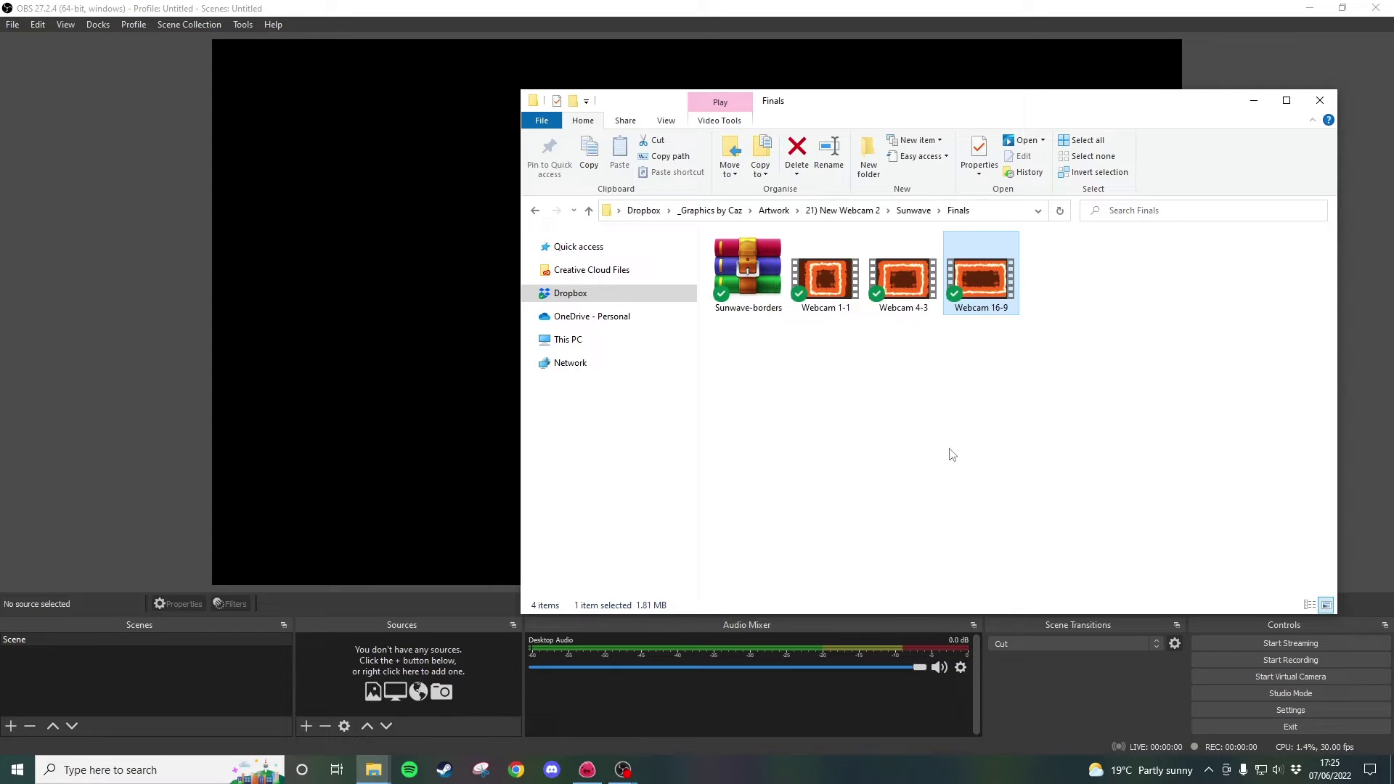
left_click_drag(984, 278, 421, 378)
left_click(254, 387)
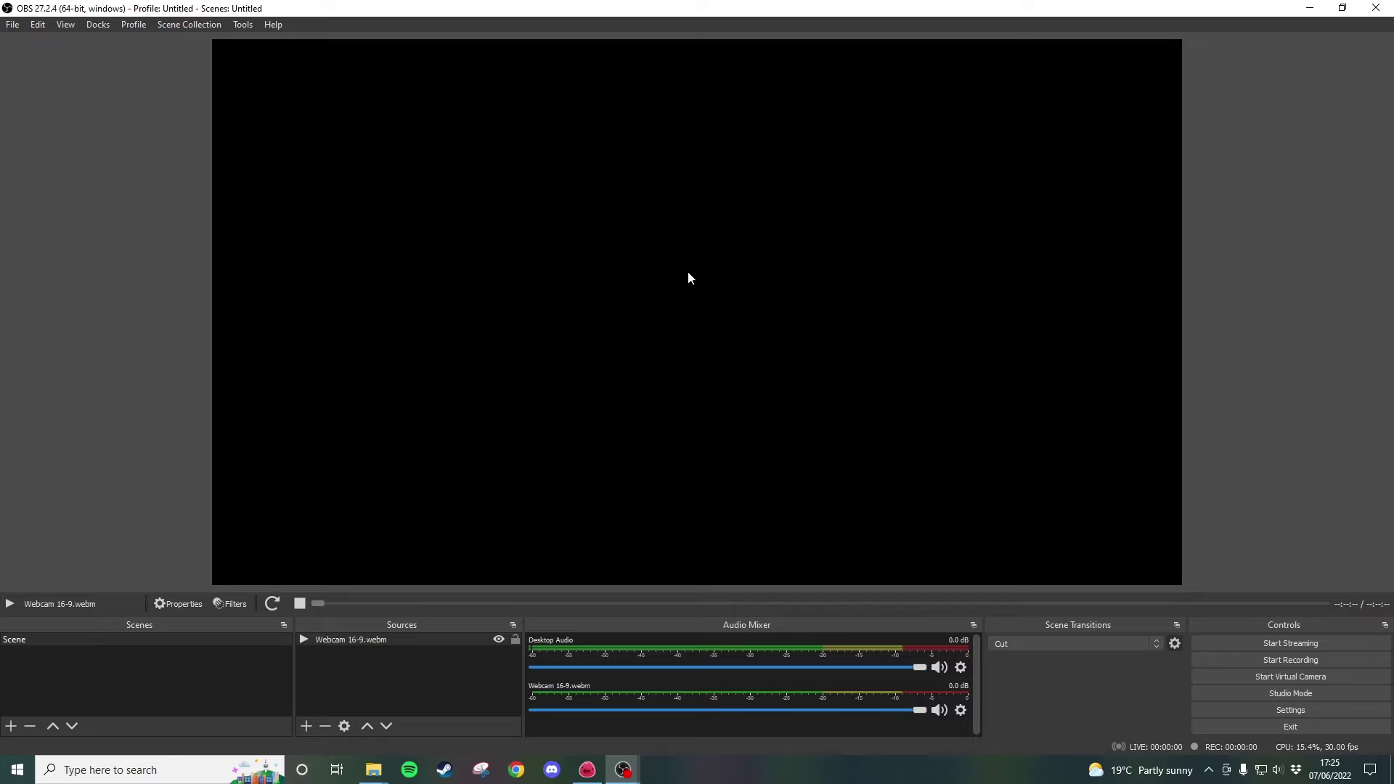
Step: Confirm the Webcam 16-9.webm properties so the fire-frame video loops
left_click(688, 279)
double_click(431, 637)
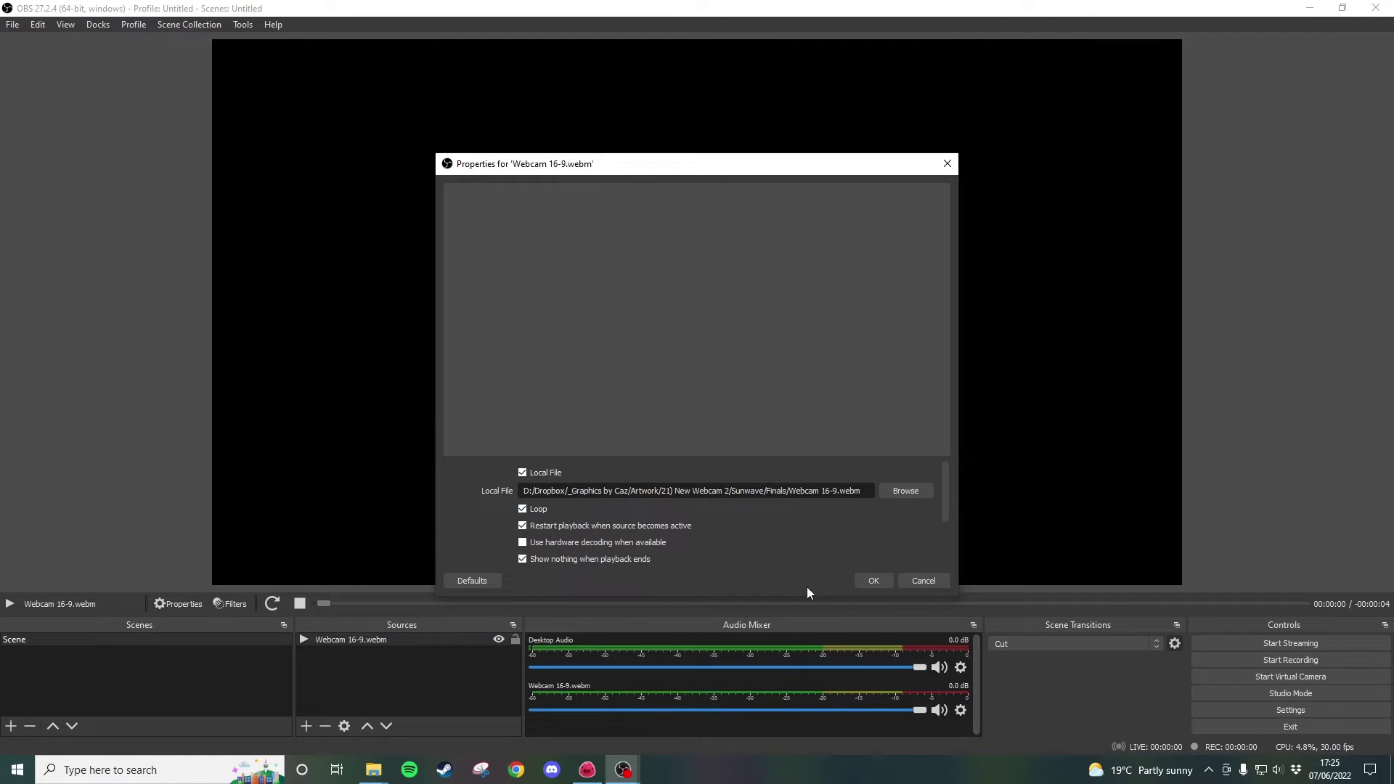
left_click(860, 583)
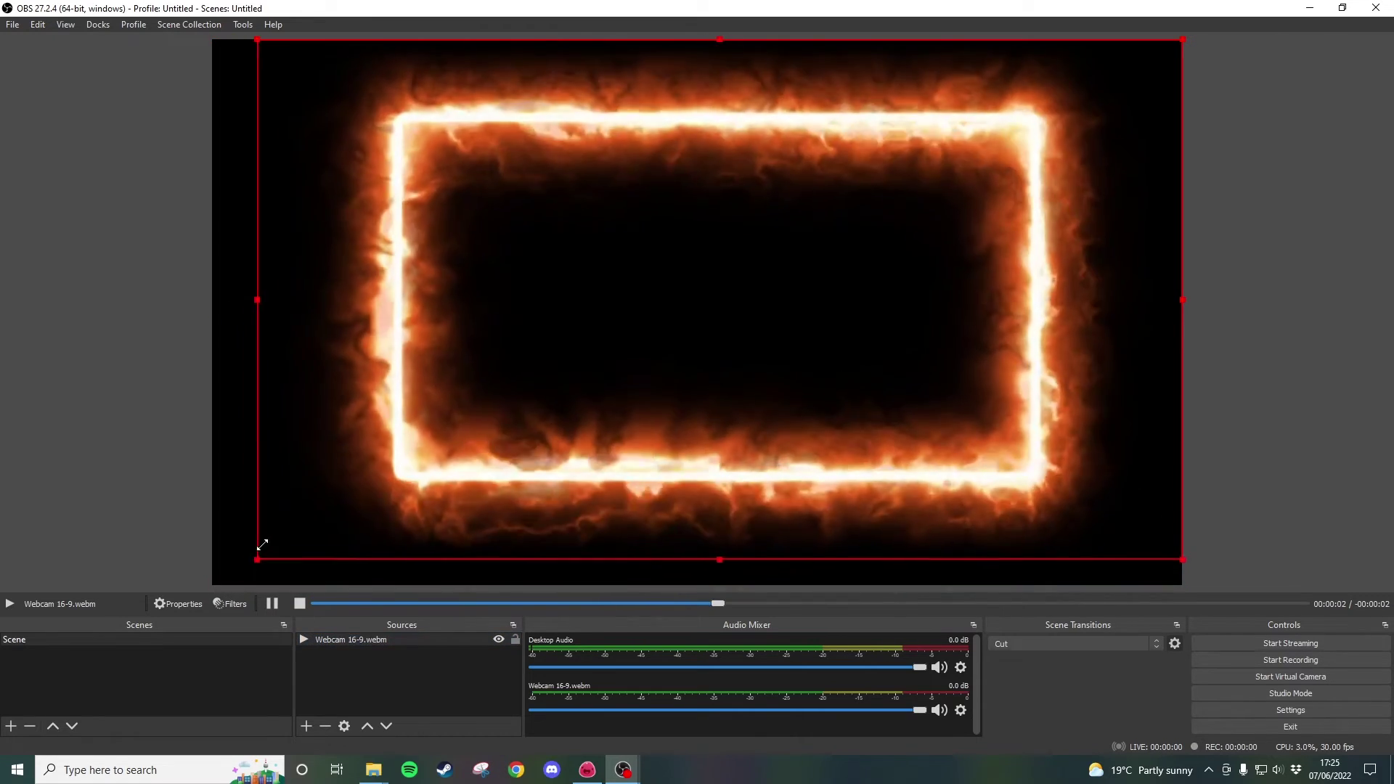
Step: Shrink the fire frame and place it in the canvas's top-right corner
left_click_drag(212, 584, 816, 249)
left_click_drag(907, 131, 940, 199)
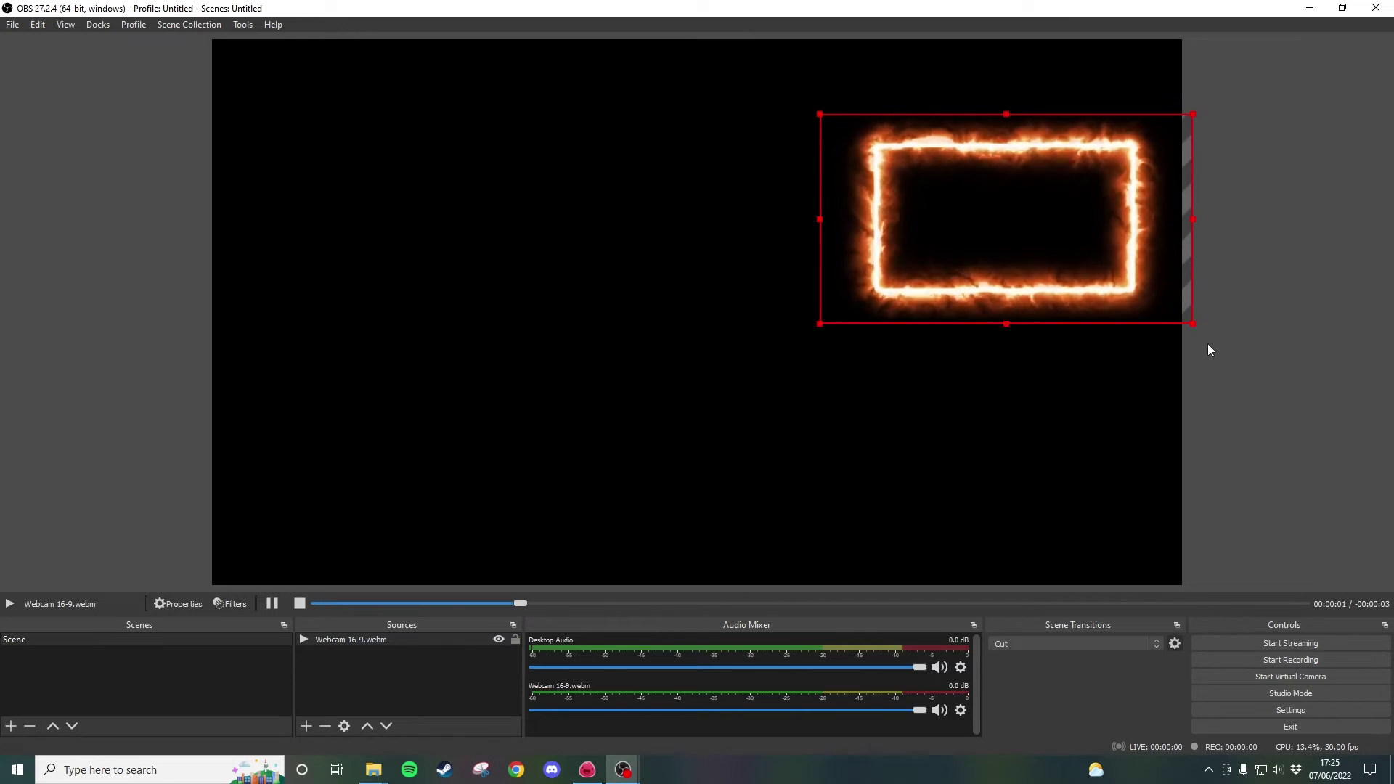
left_click(1207, 348)
left_click(939, 256)
Step: Add a webcam Video Capture Device source with a custom 1280x720 resolution
left_click(652, 390)
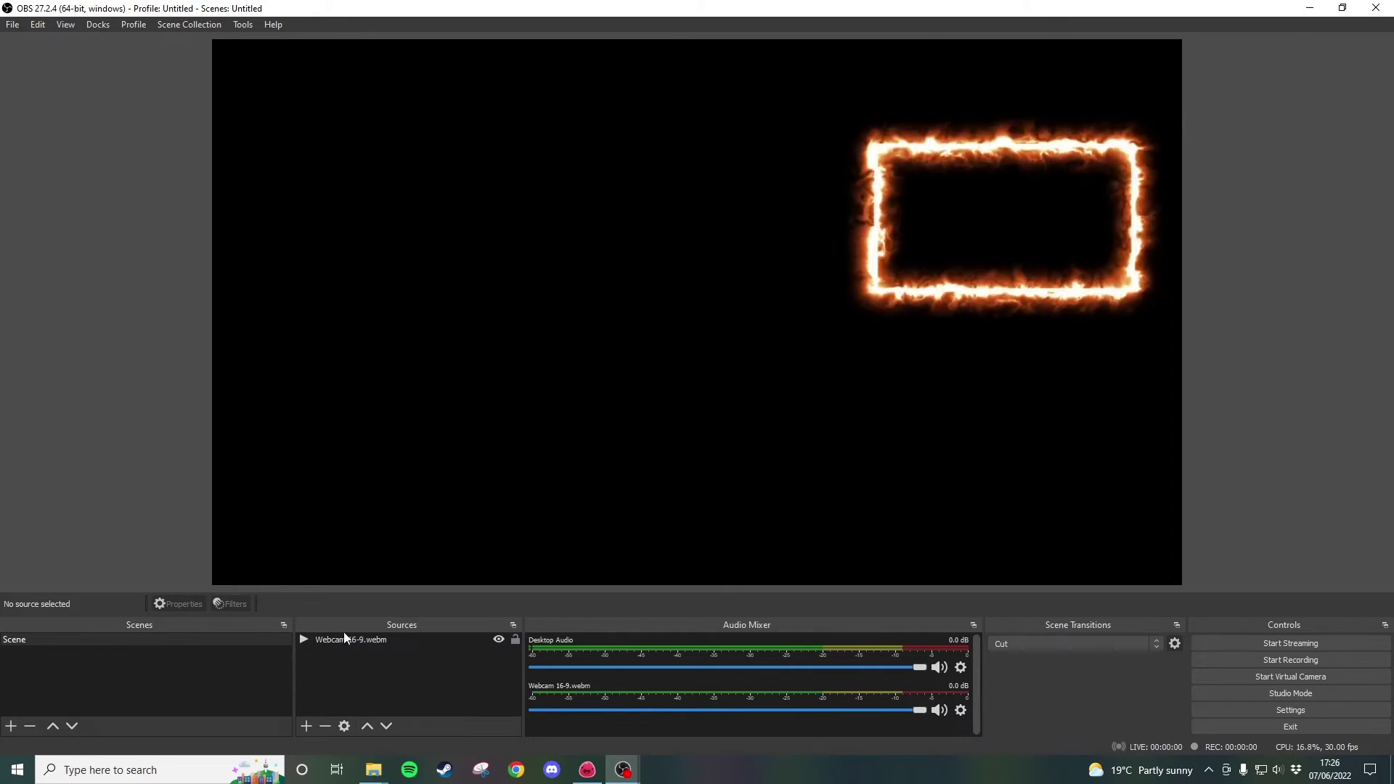
left_click(314, 732)
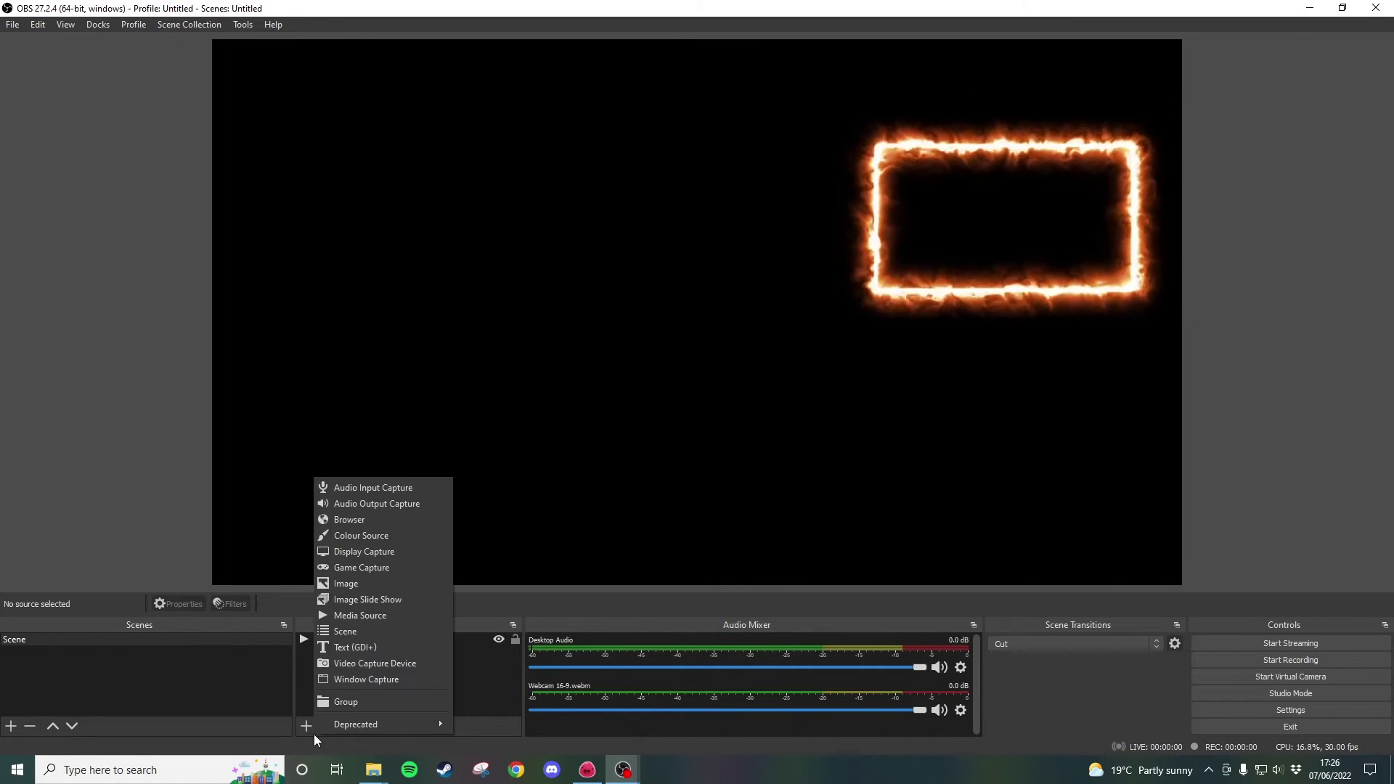
left_click(402, 666)
left_click(742, 481)
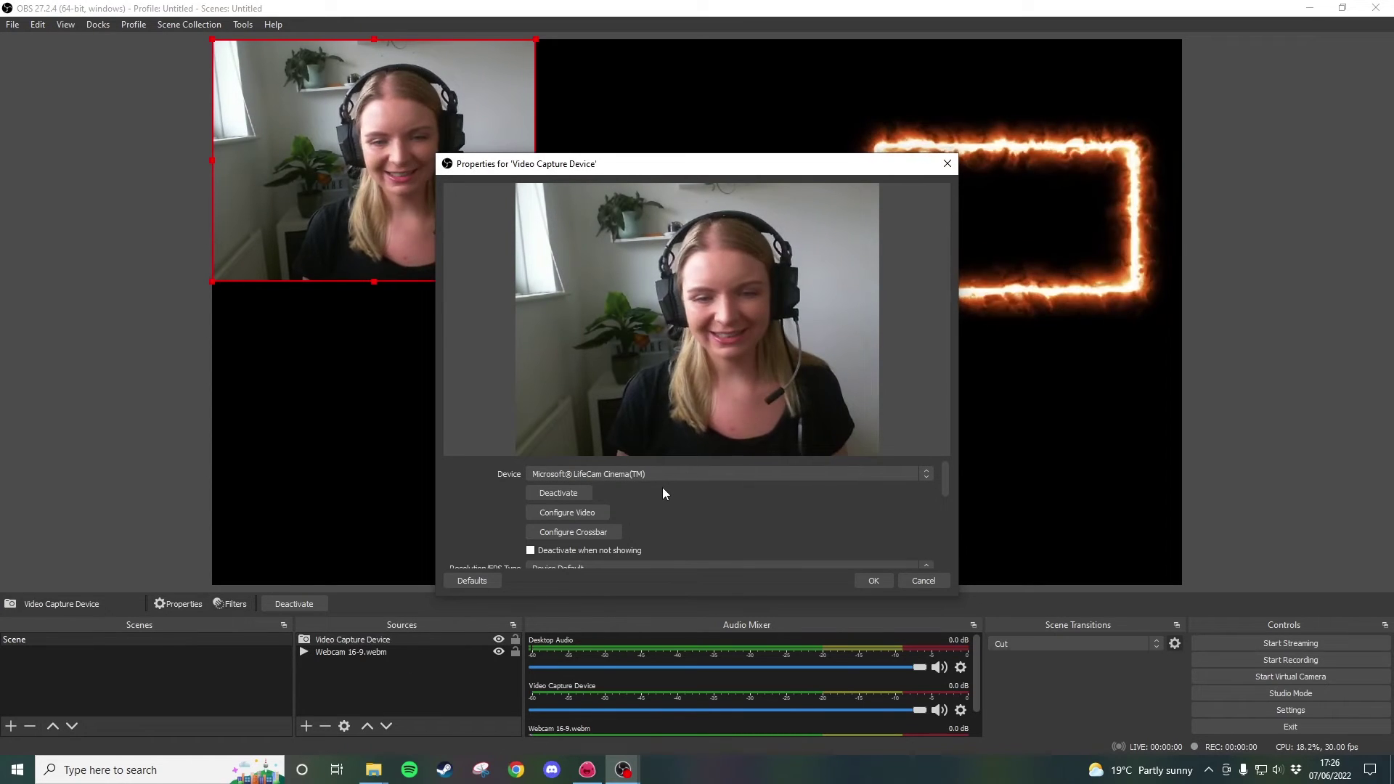
left_click_drag(945, 491, 944, 500)
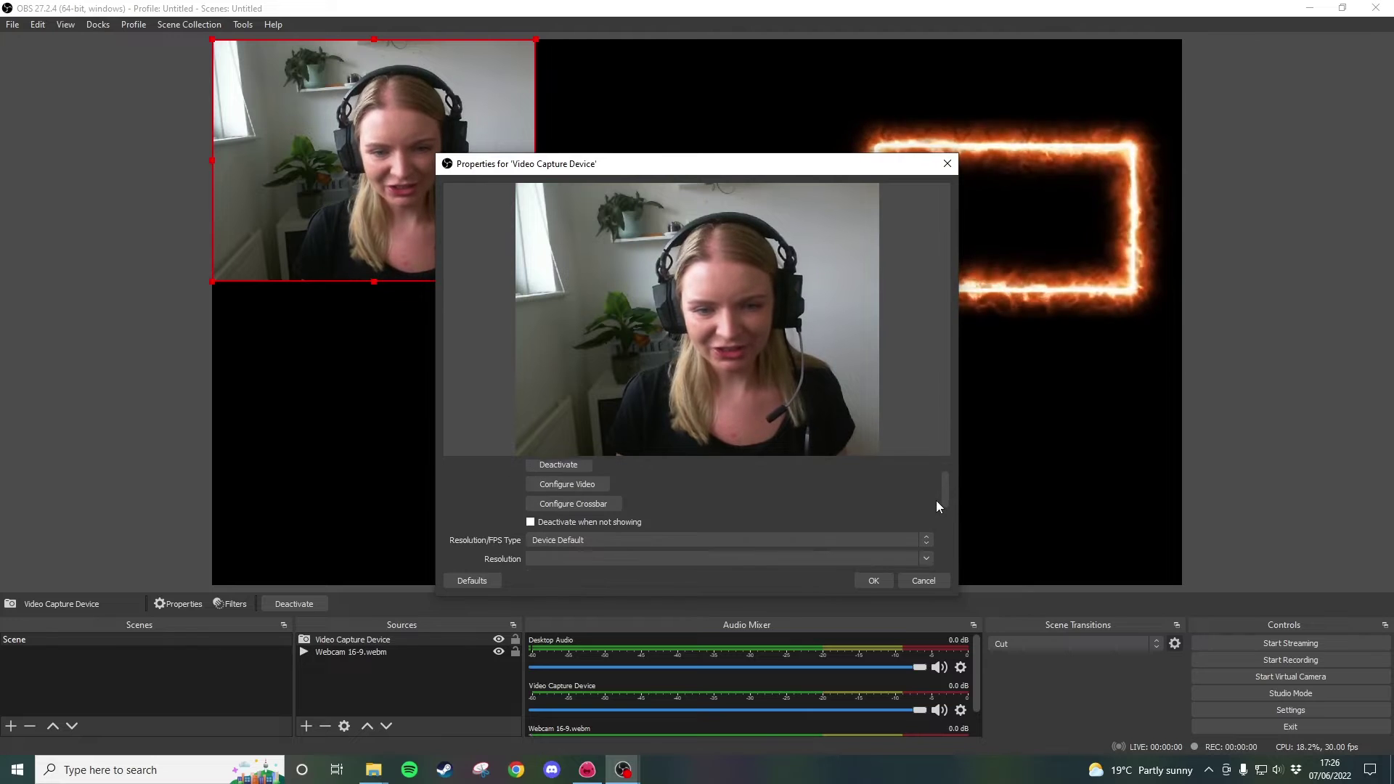
left_click(592, 537)
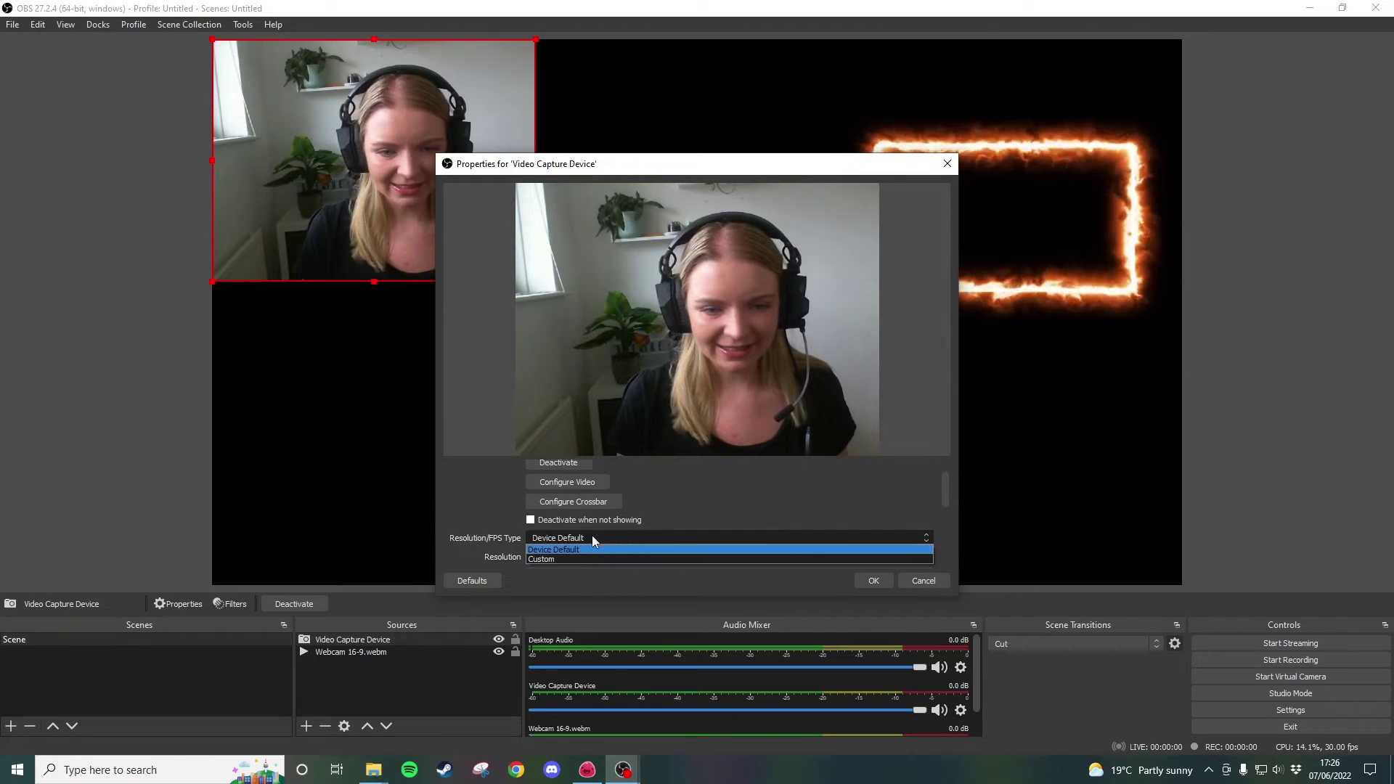
left_click(552, 559)
scroll(942, 497, "down", 2)
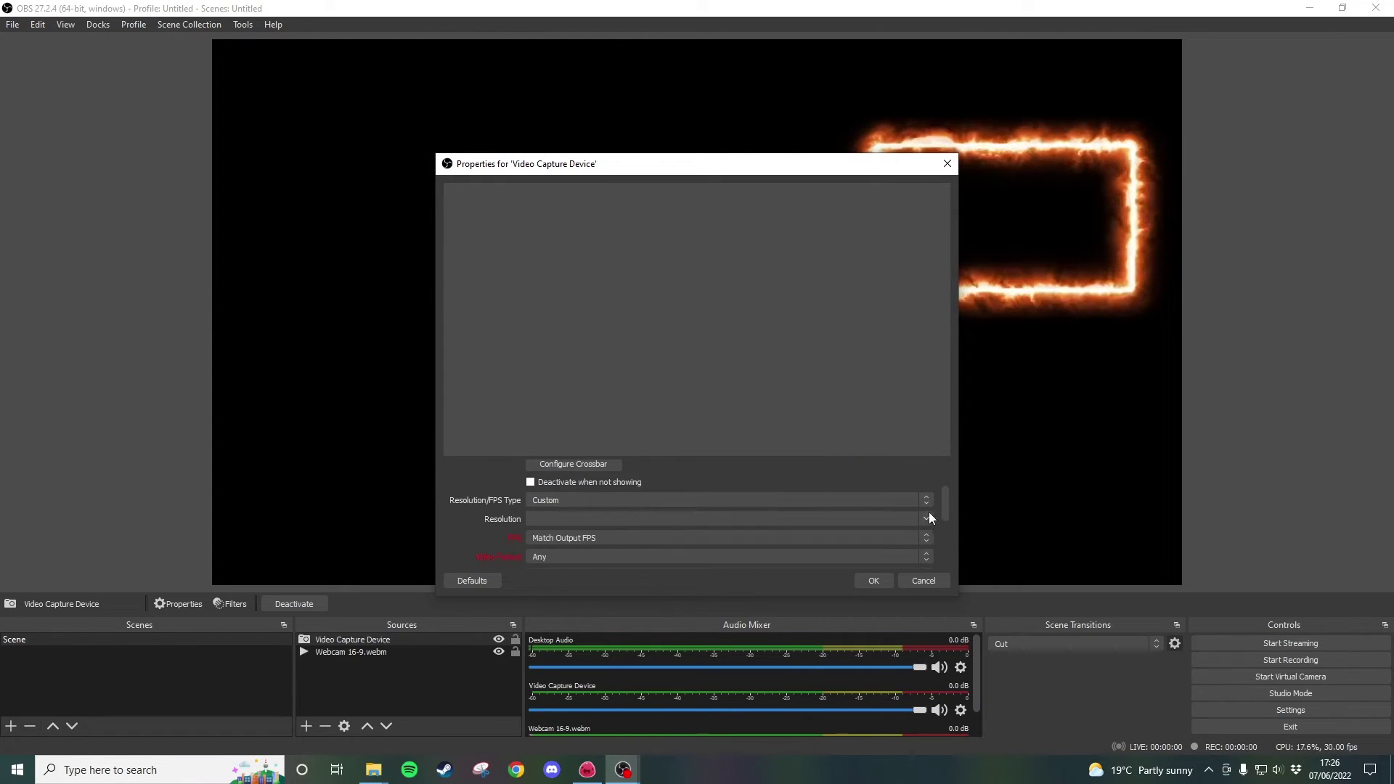
left_click(920, 519)
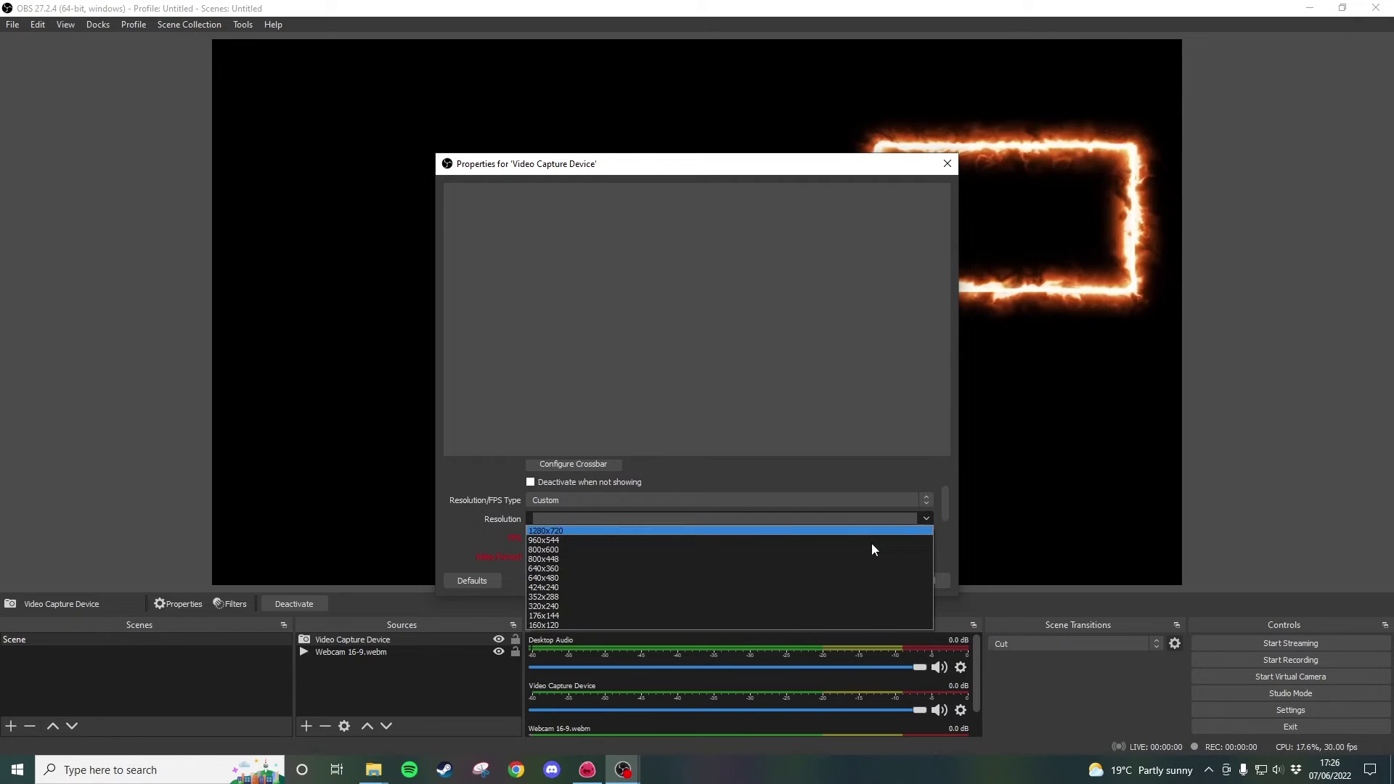
left_click(561, 535)
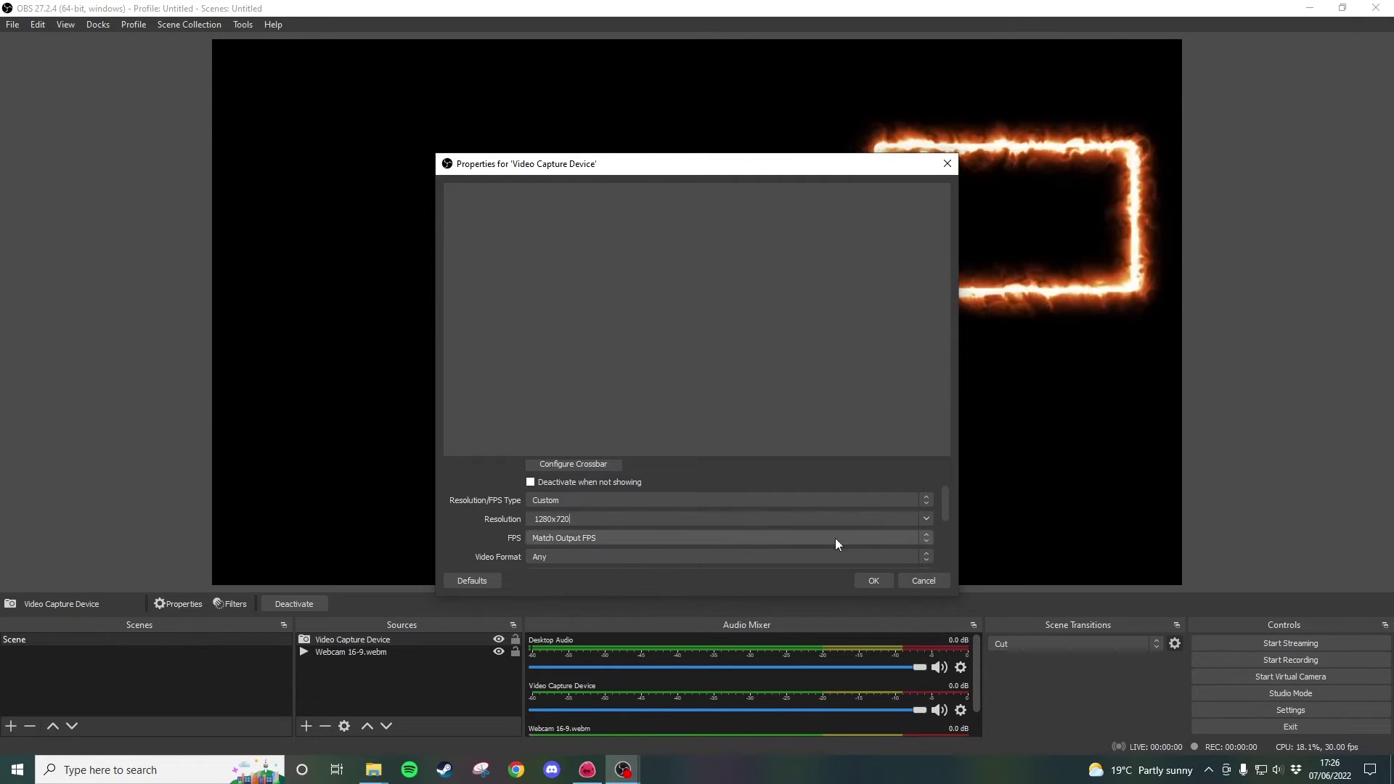
left_click(875, 580)
Step: Move and shrink the webcam into the top-right fire frame, layered beneath the frame
left_click_drag(595, 183, 872, 288)
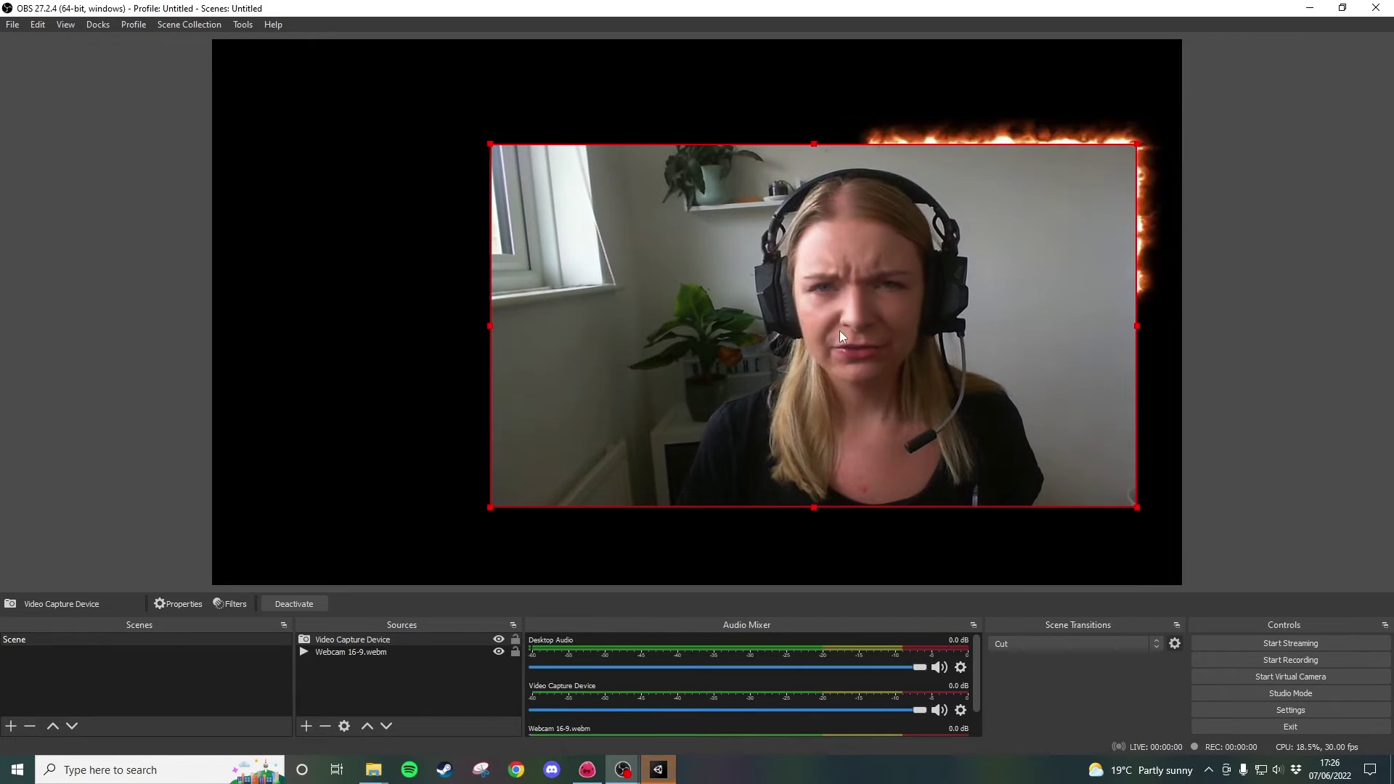
left_click_drag(489, 508, 878, 290)
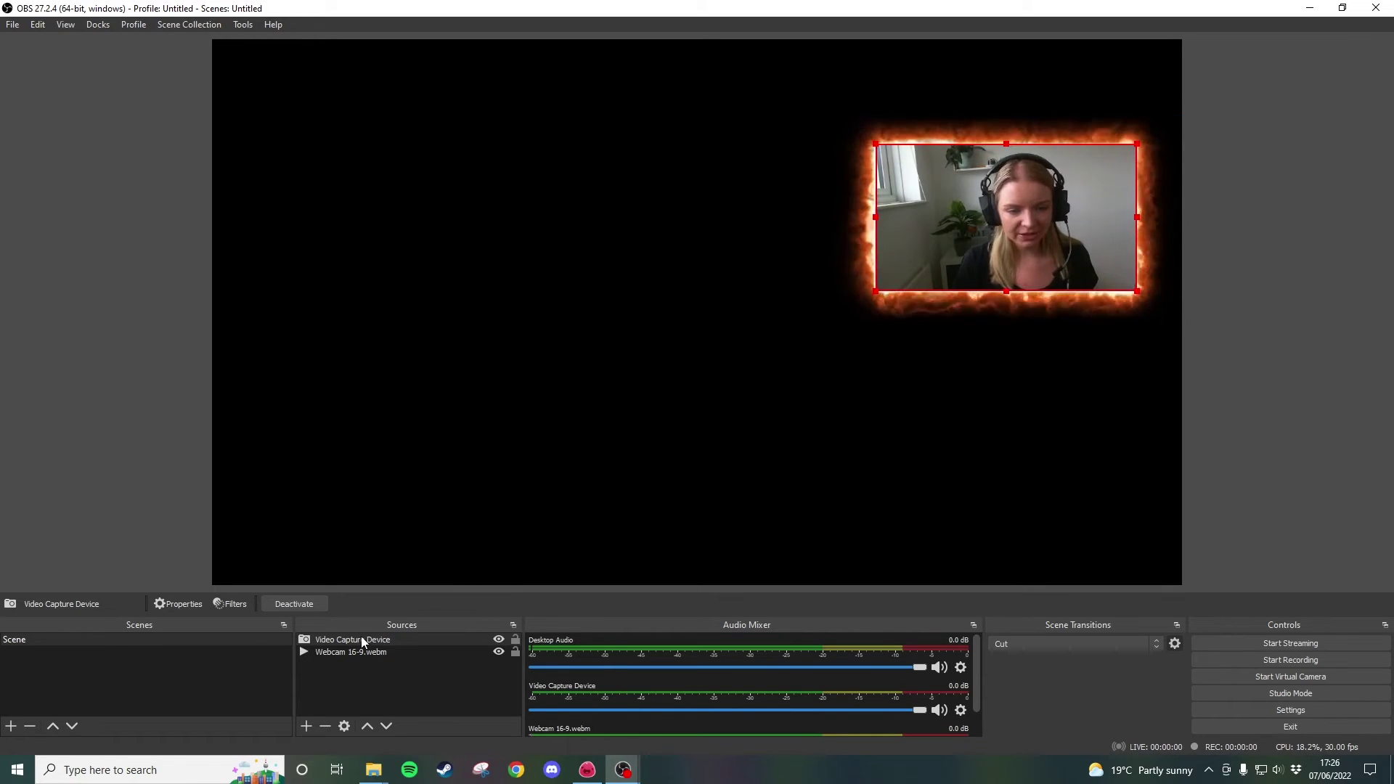
left_click_drag(360, 639, 371, 665)
left_click(370, 665)
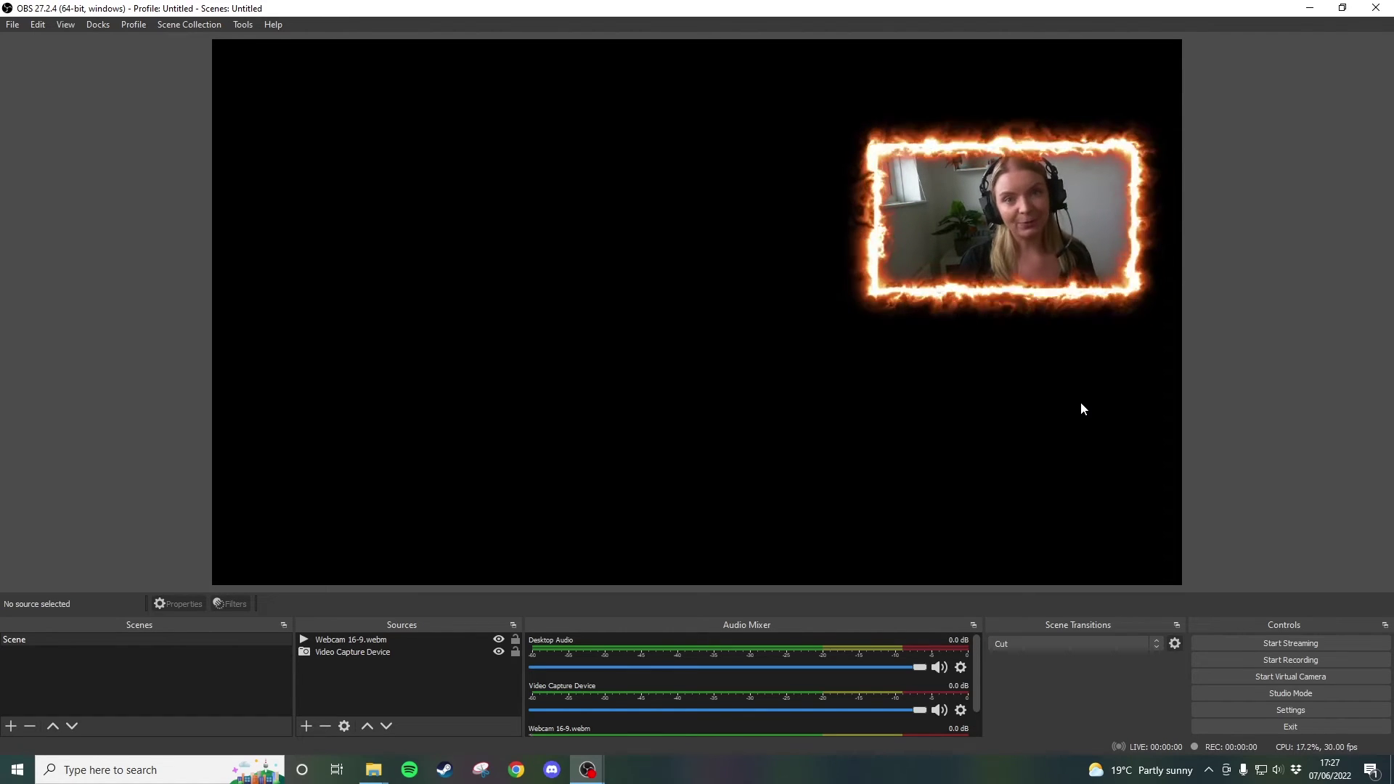
Step: Add Gameframe - moving.webm from the Gameframe folder into the scene
mouse_move(373, 770)
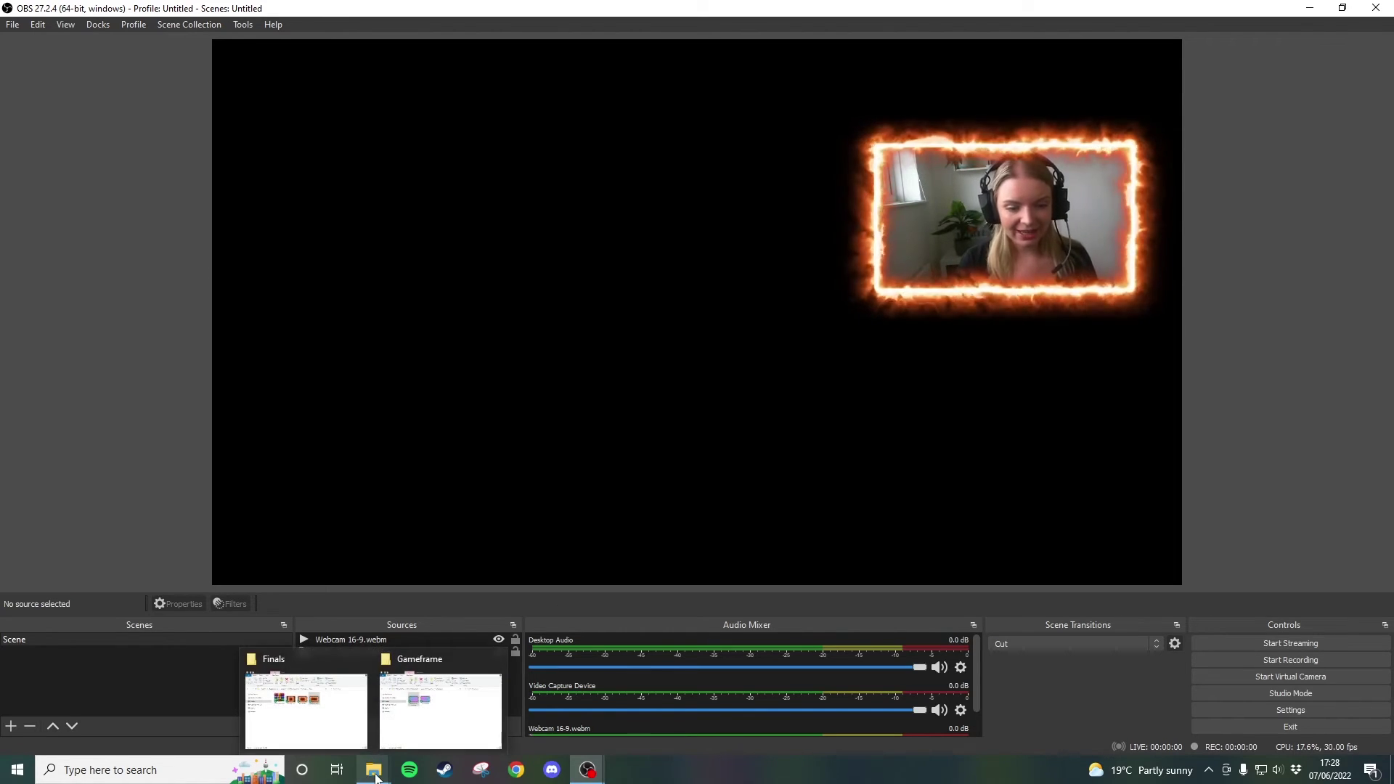
left_click(441, 716)
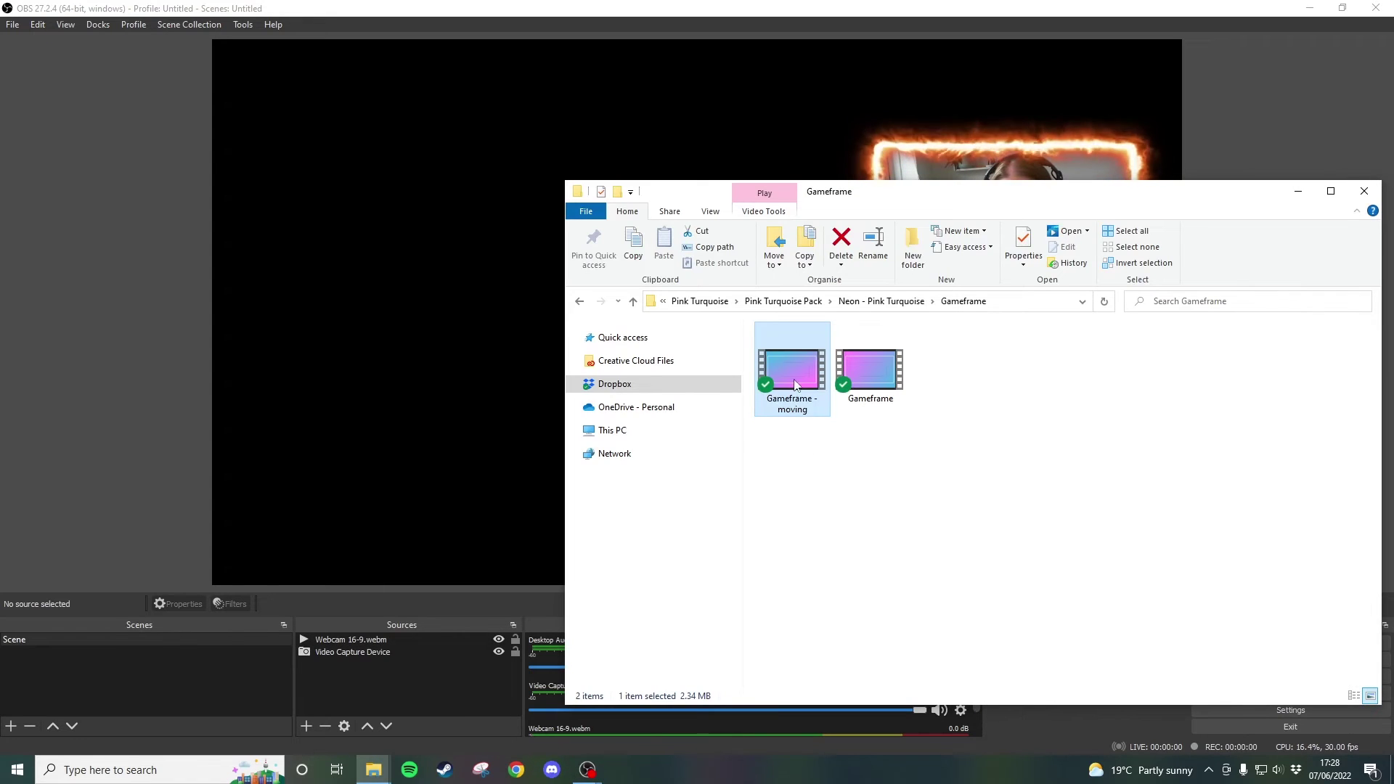
left_click_drag(795, 385, 432, 558)
Step: Scale down the Gameframe - moving neon frame and place it at the upper left
left_click(142, 513)
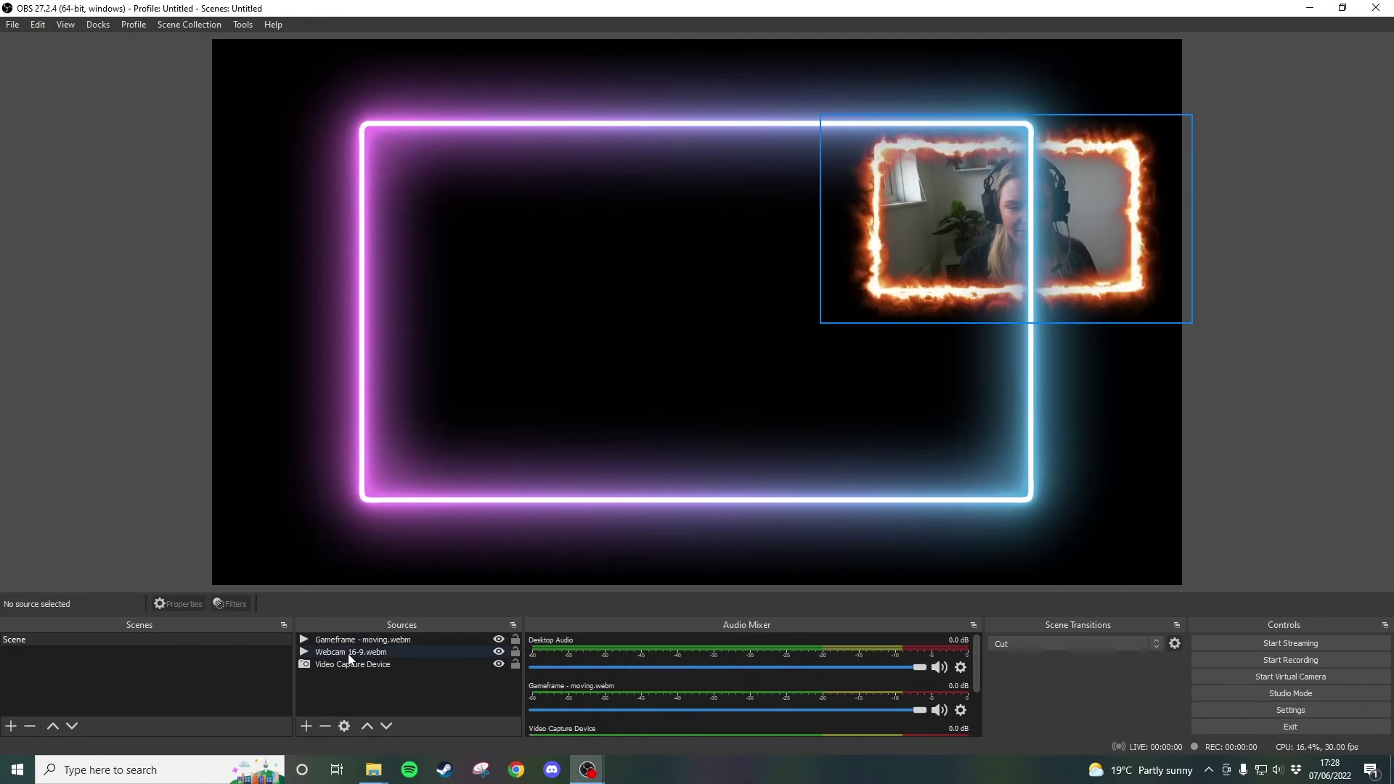
double_click(636, 384)
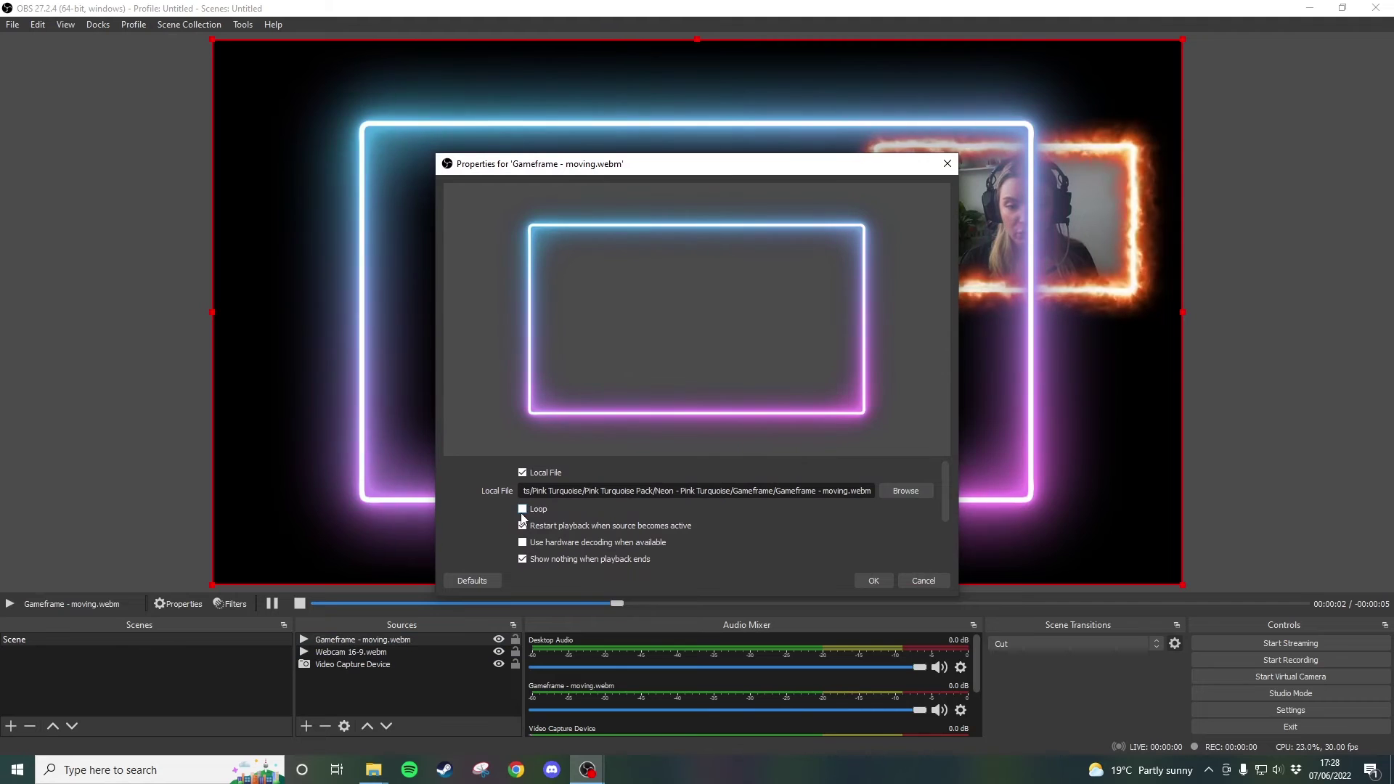
left_click(891, 582)
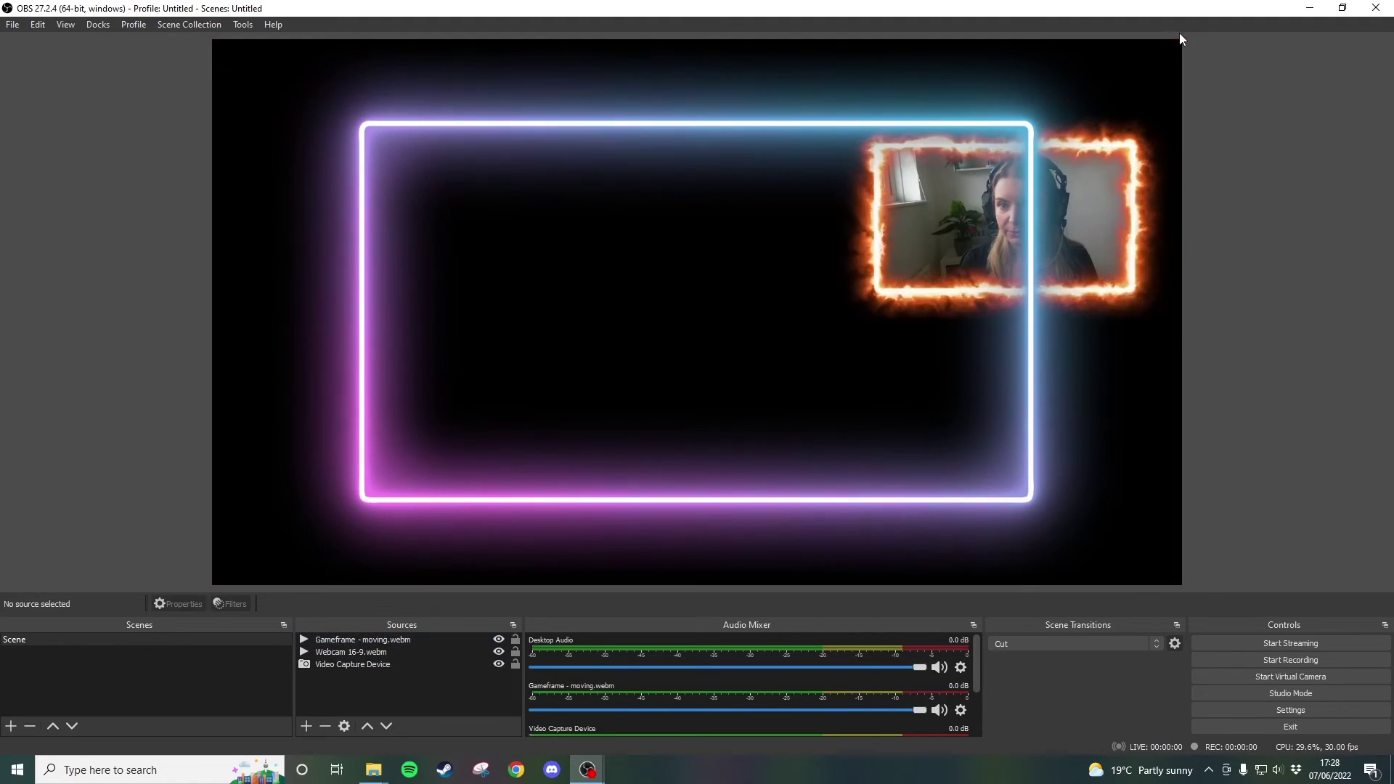
left_click_drag(1181, 41, 1024, 166)
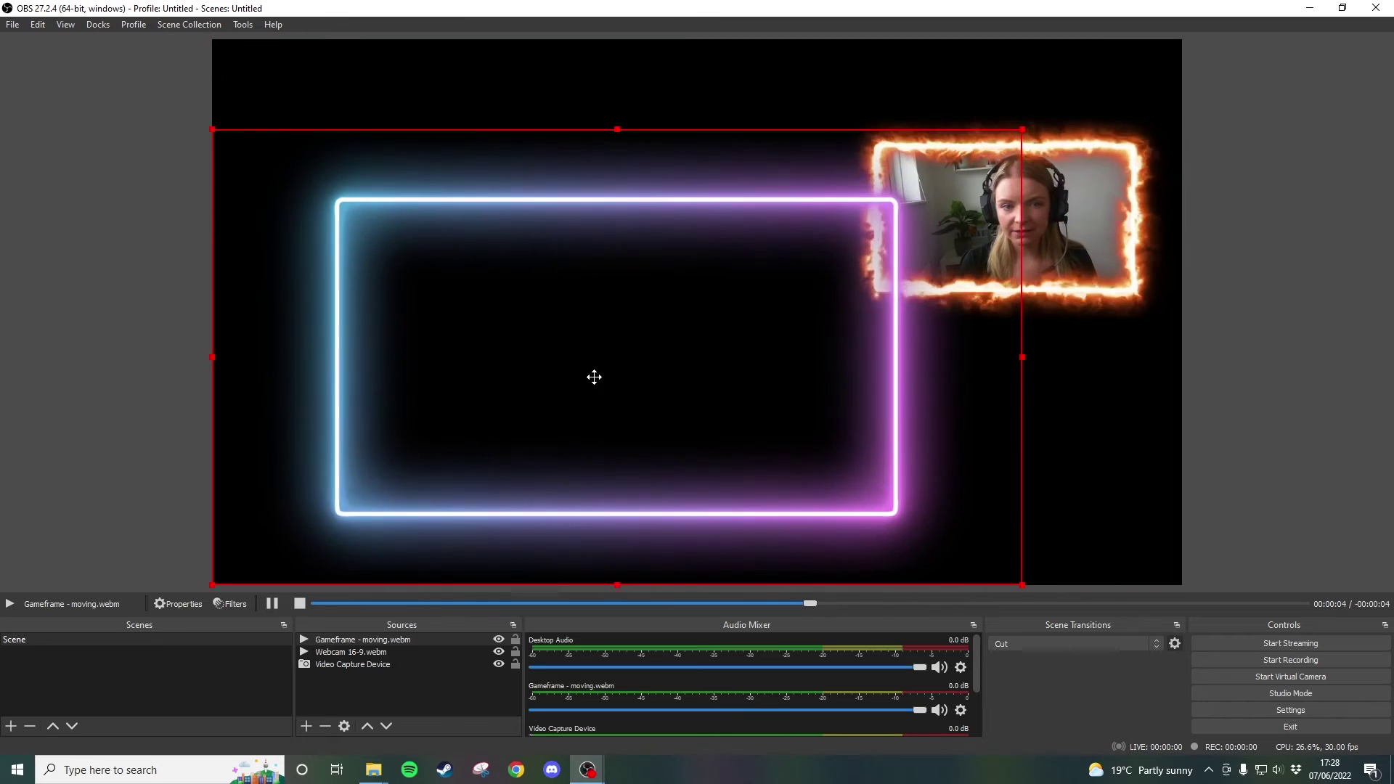
left_click_drag(594, 380, 525, 295)
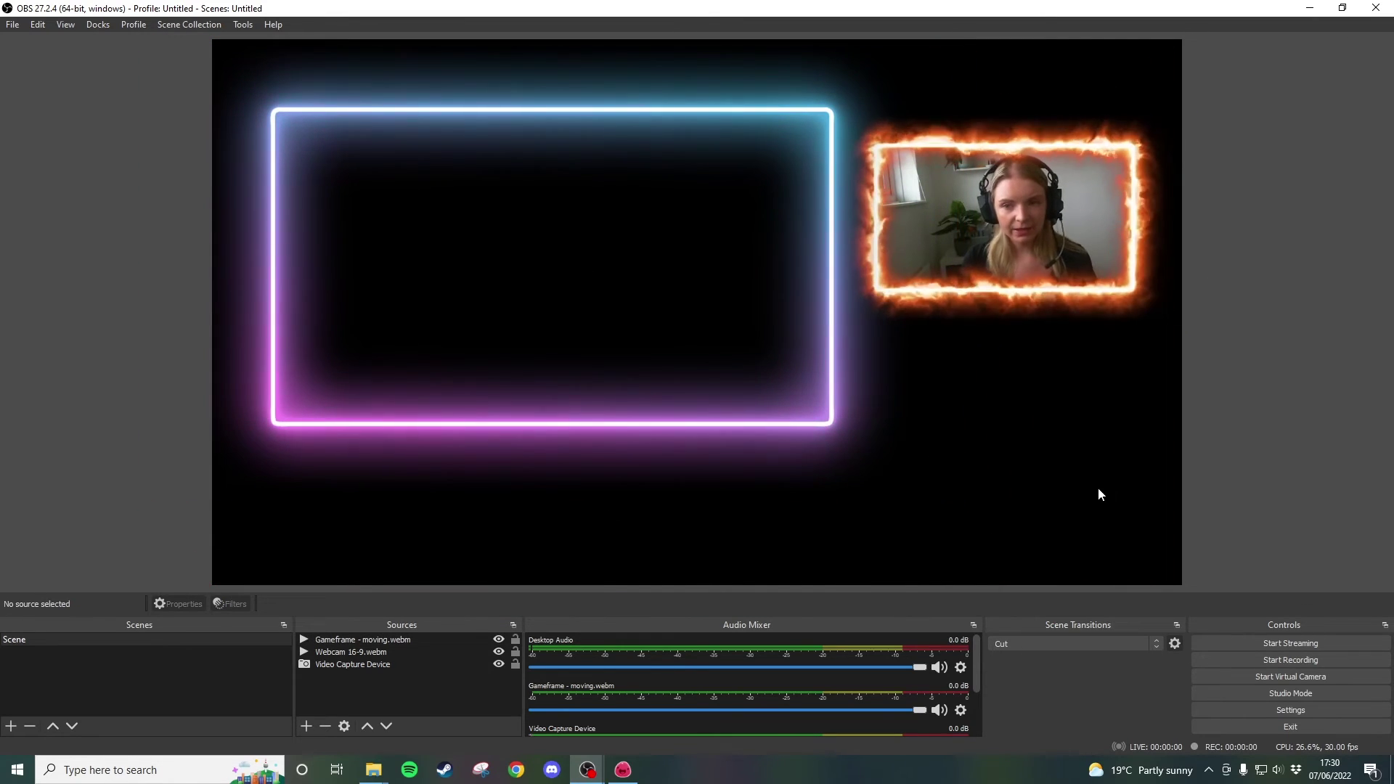
Step: Add a Game Capture source set to capture the specific Slime Rancher window
left_click(302, 729)
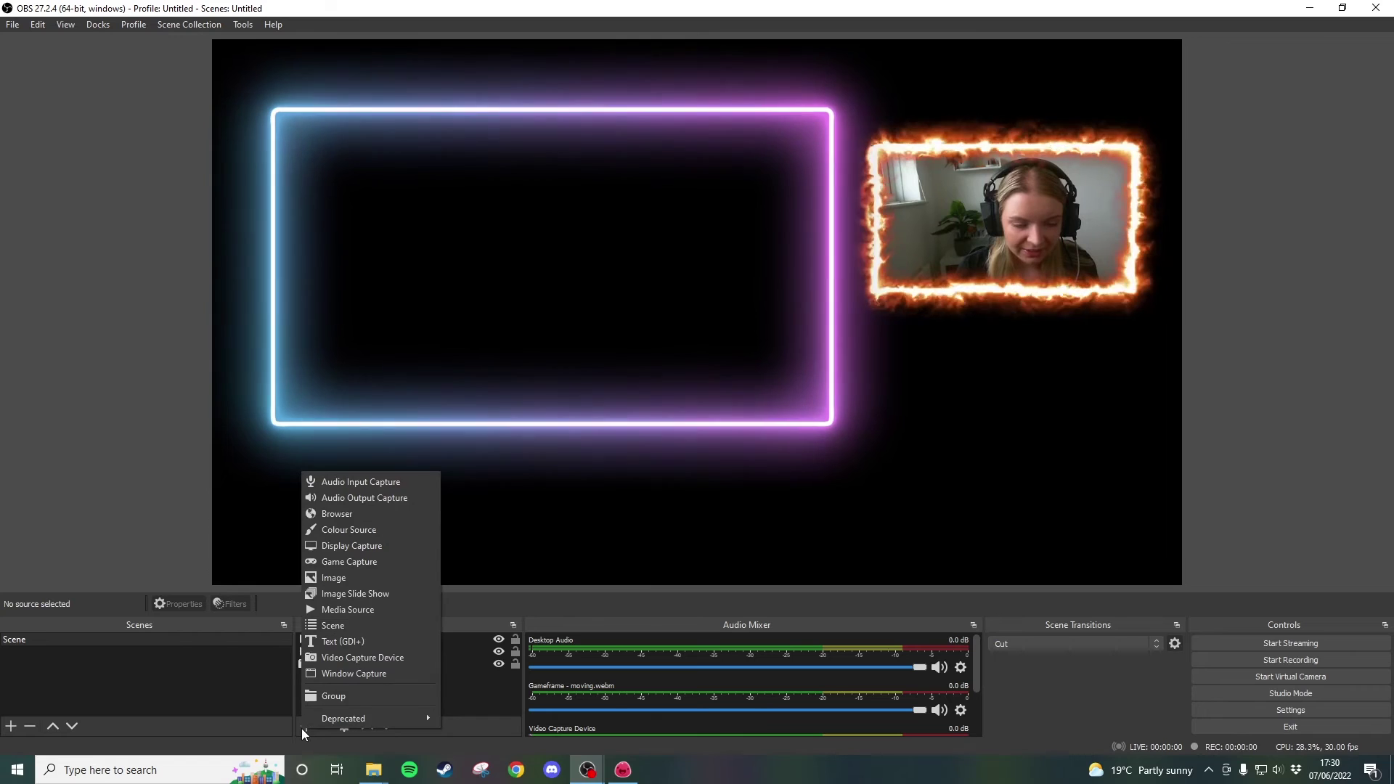
left_click(357, 563)
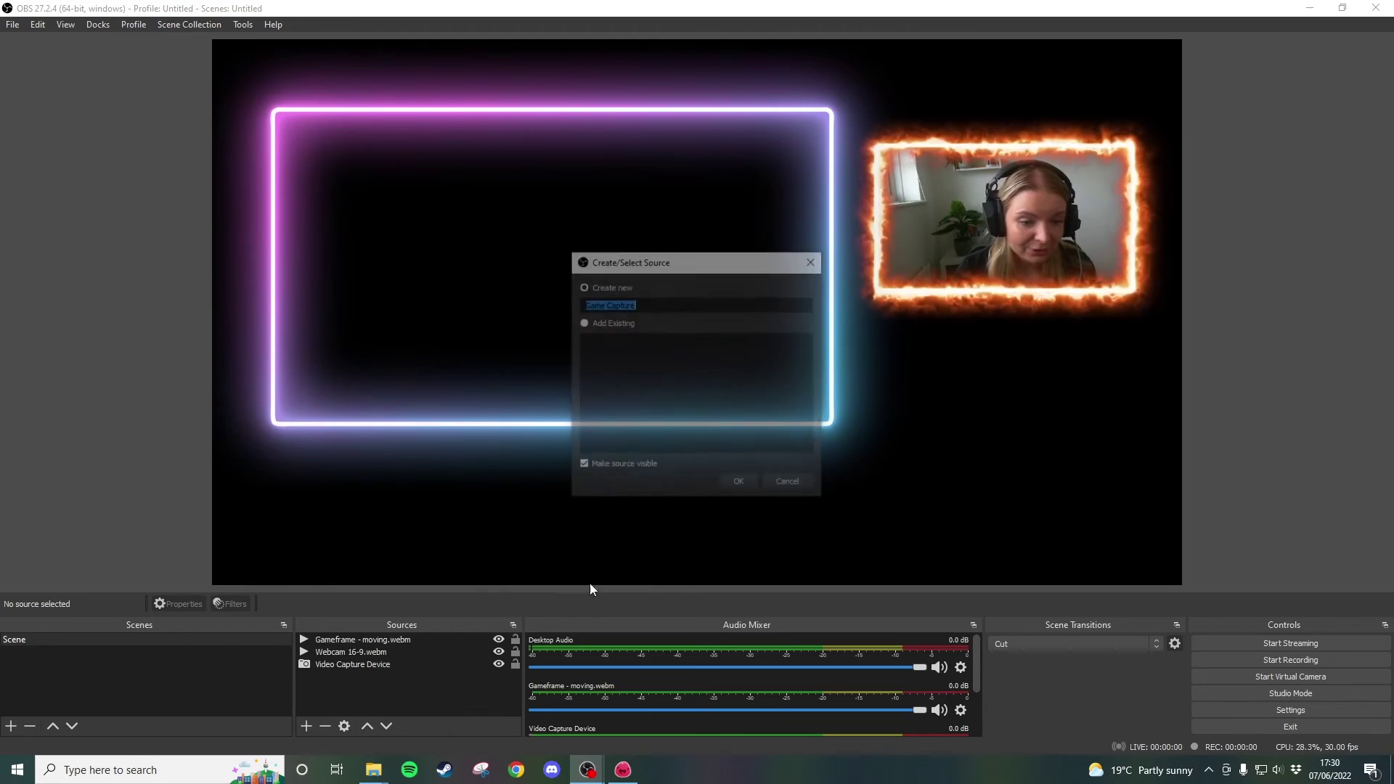
left_click(740, 486)
left_click(646, 475)
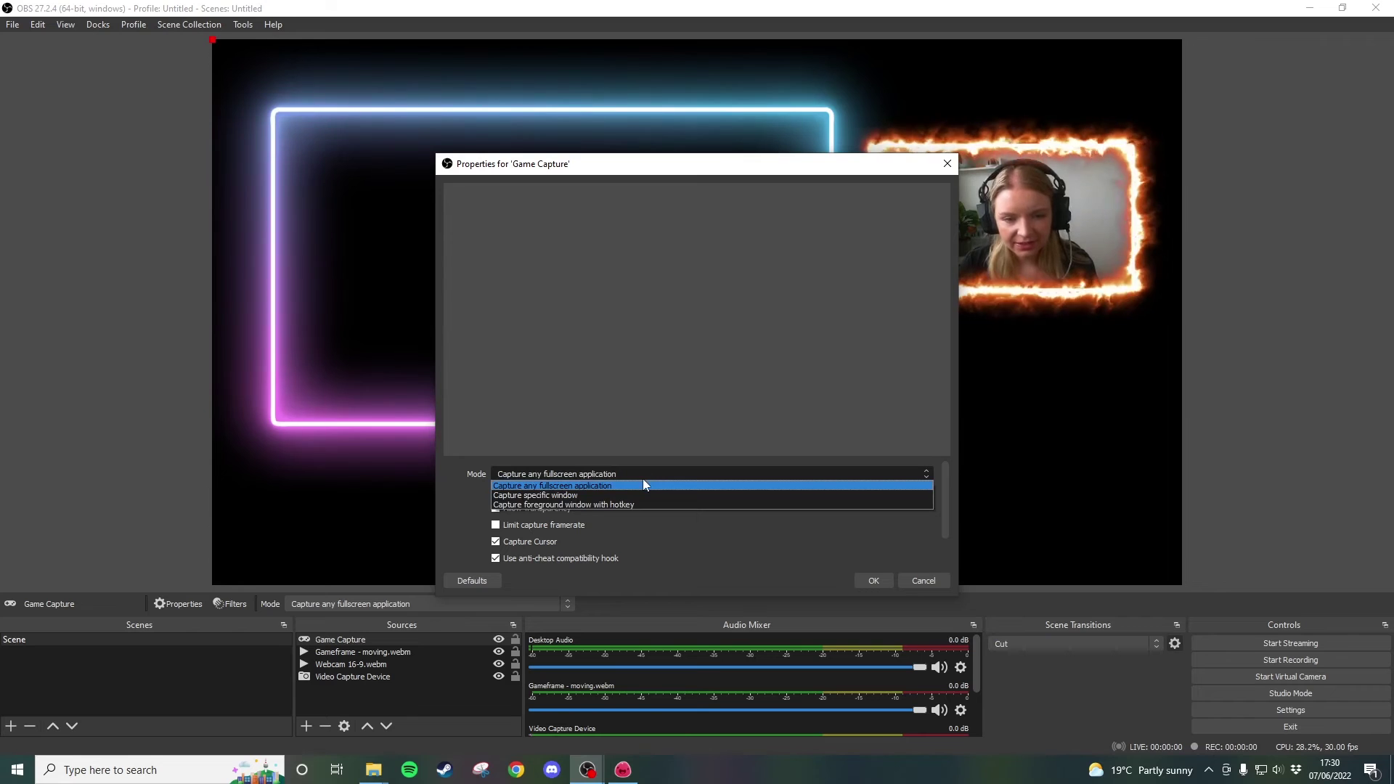
left_click(643, 495)
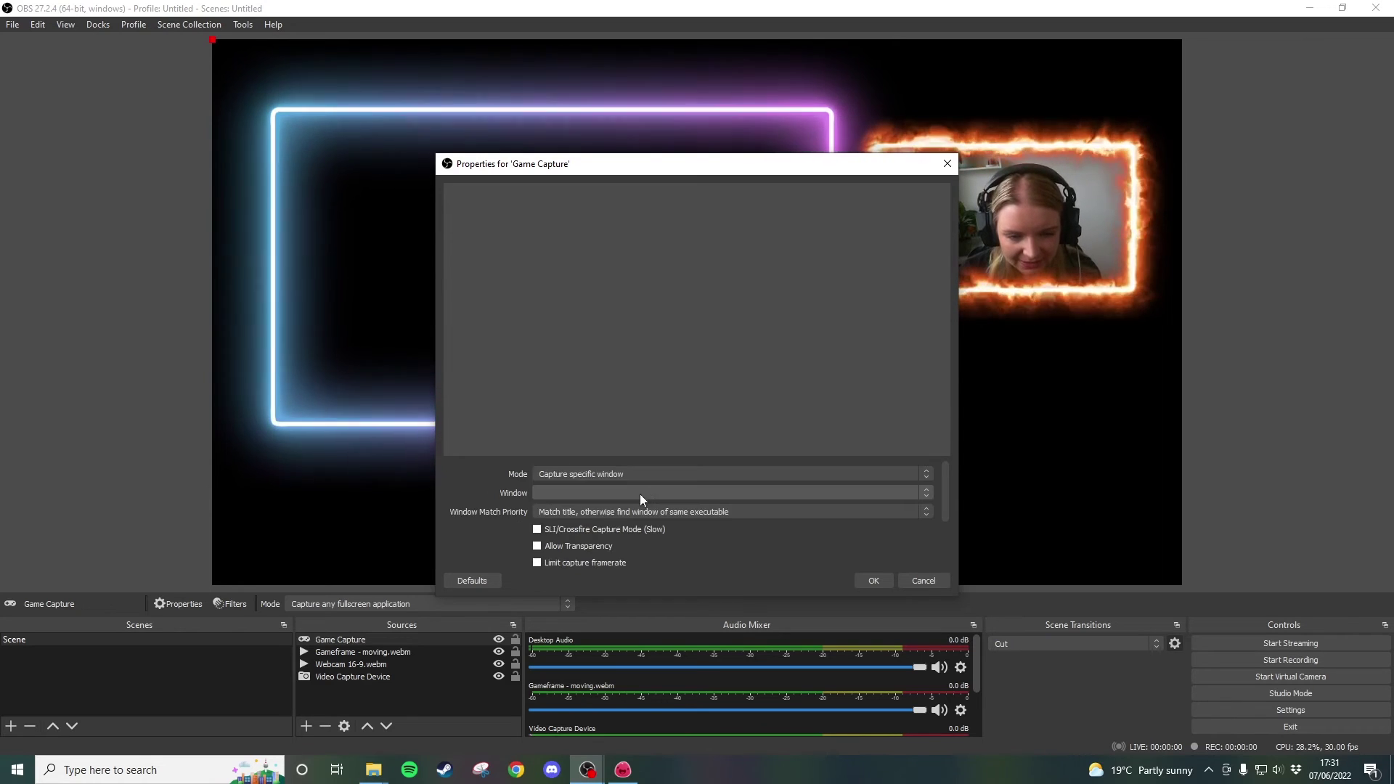
left_click(595, 490)
left_click(639, 516)
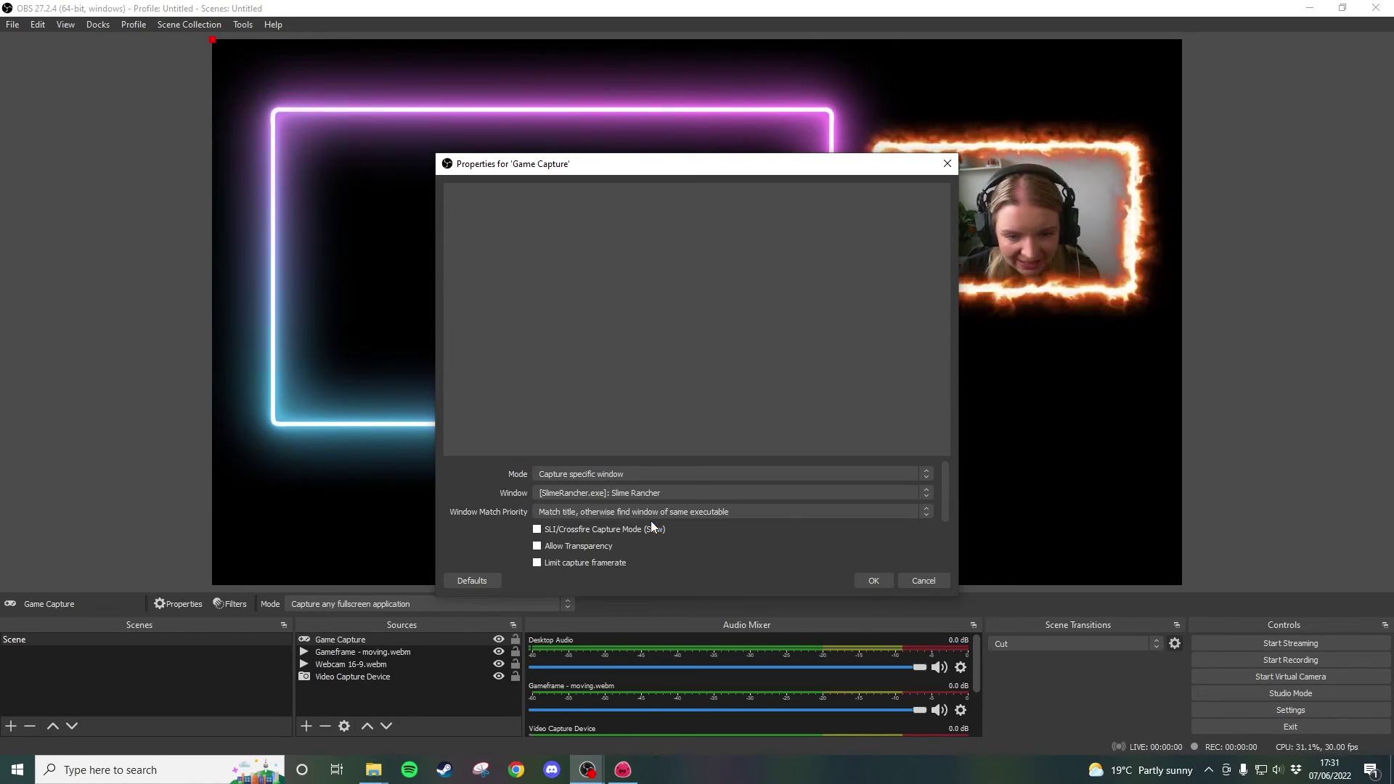
left_click(865, 585)
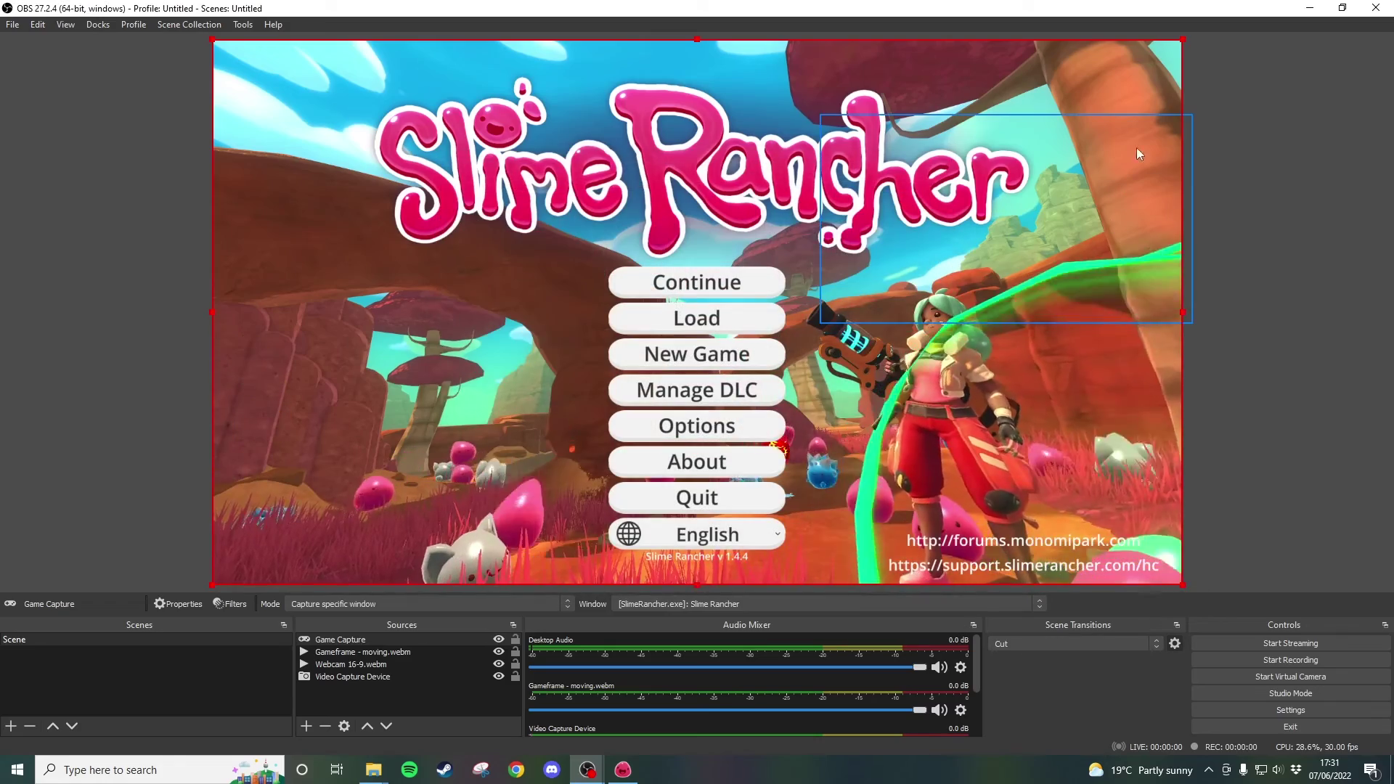
Step: Resize the Slime Rancher capture into the neon frame and layer it beneath Gameframe
left_click_drag(1184, 45, 794, 265)
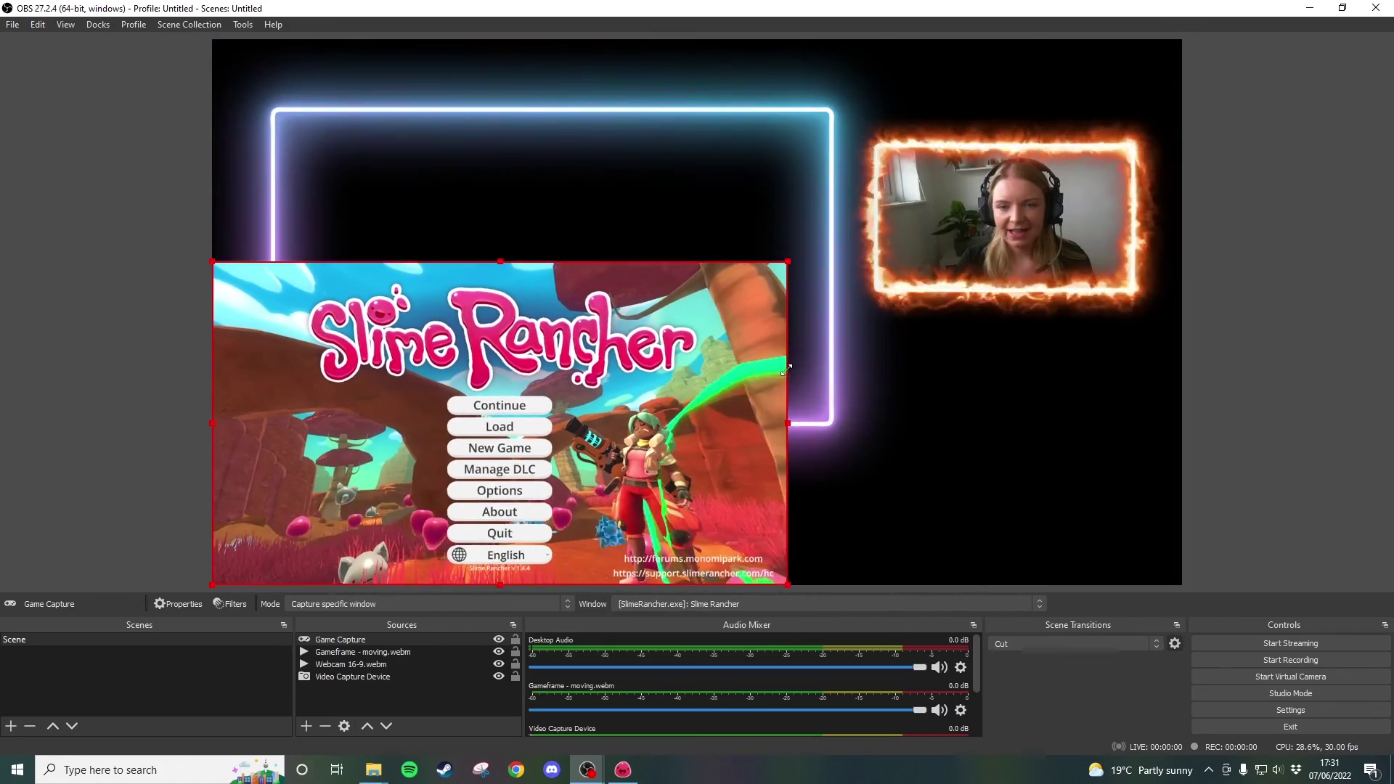
left_click_drag(769, 363, 817, 209)
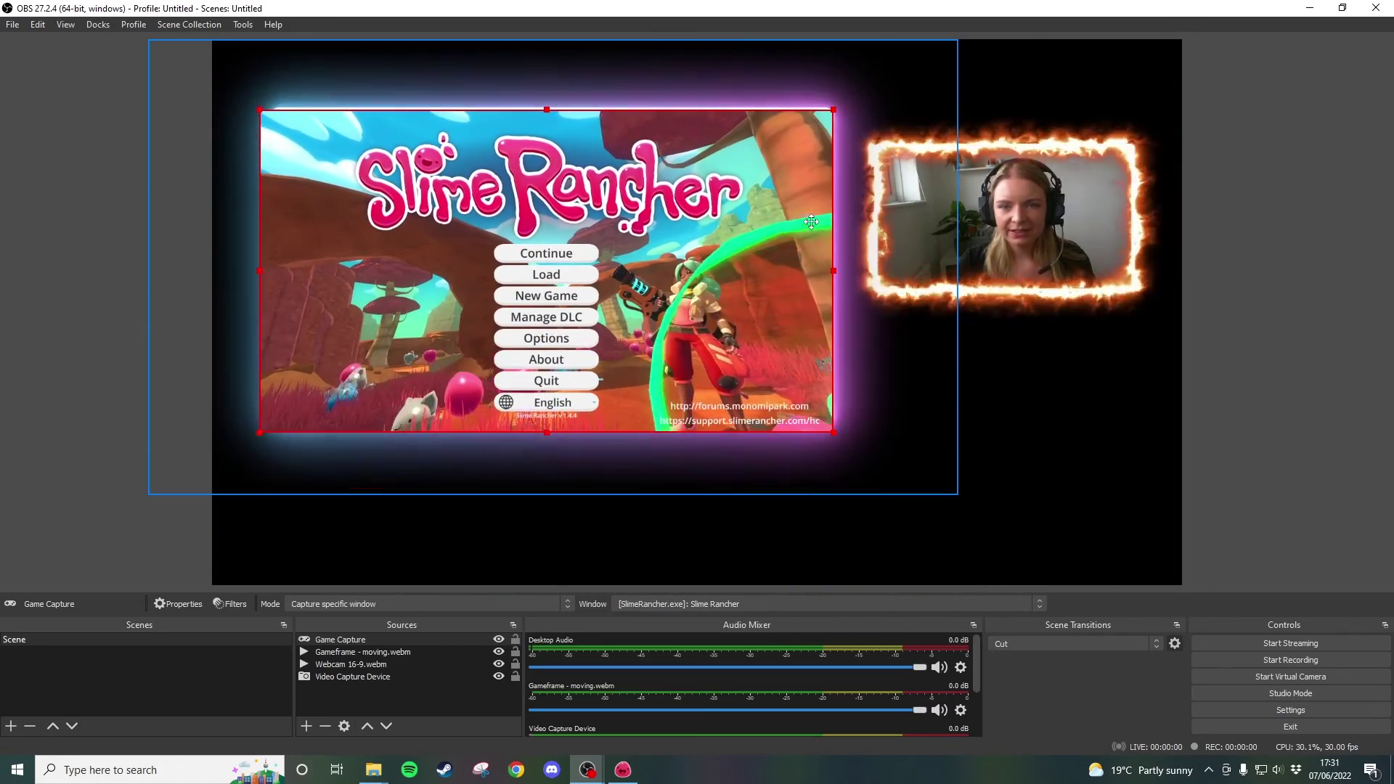
left_click_drag(259, 433, 273, 425)
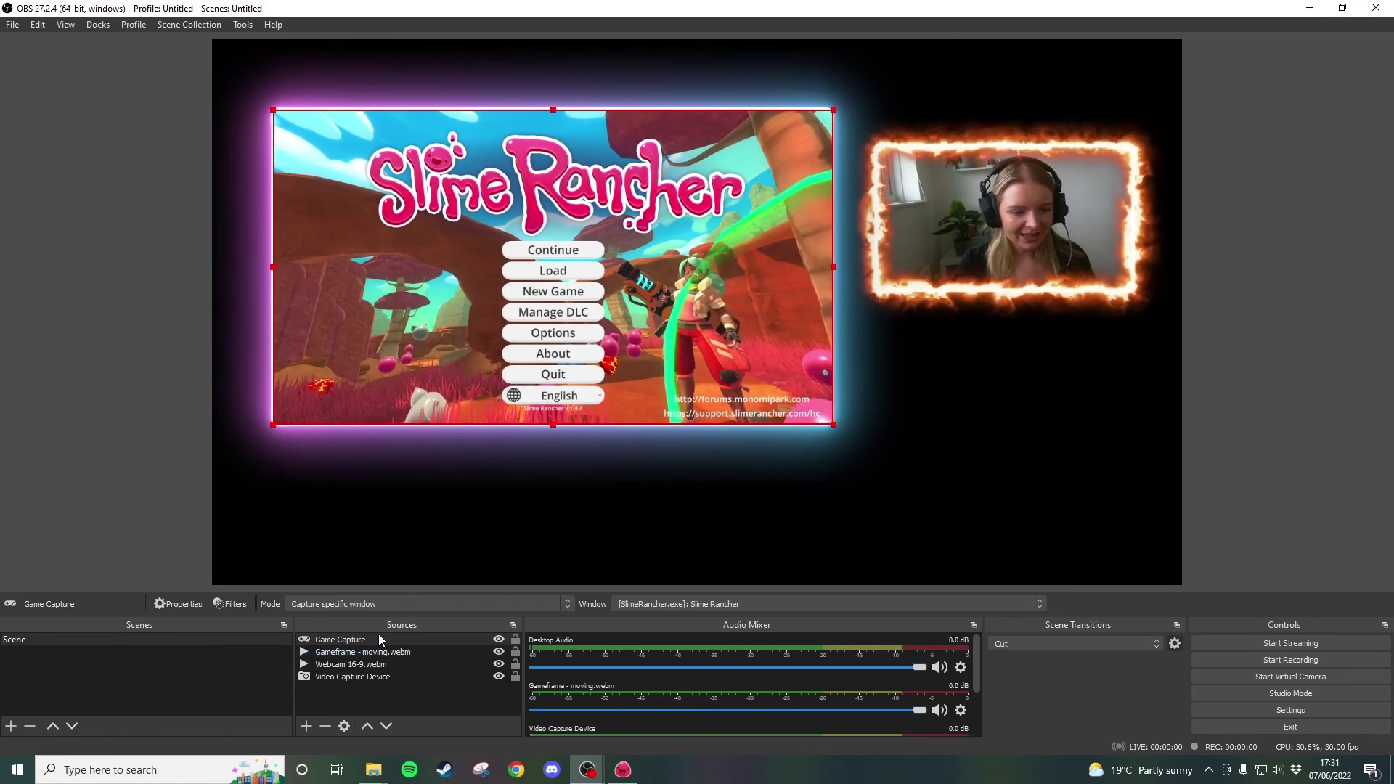
left_click_drag(367, 636, 359, 658)
left_click(1196, 425)
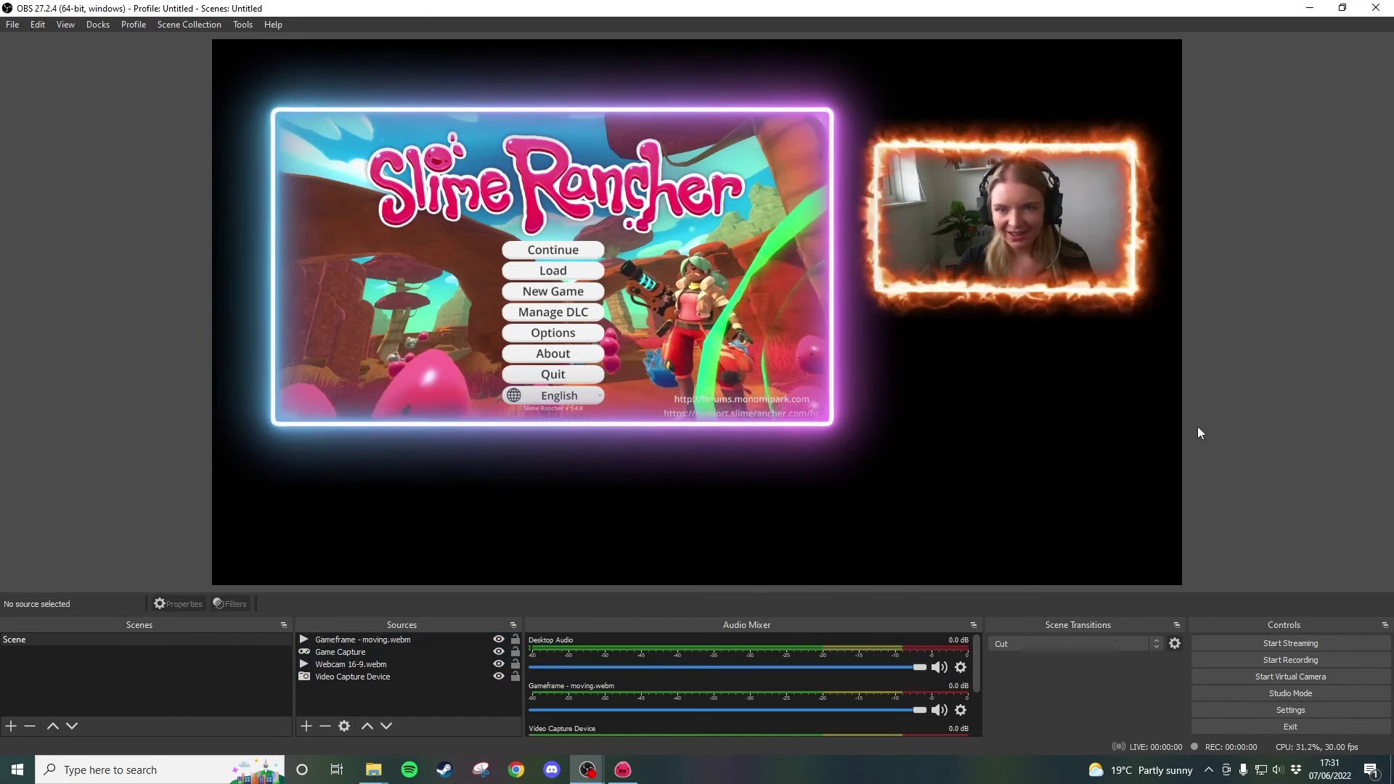